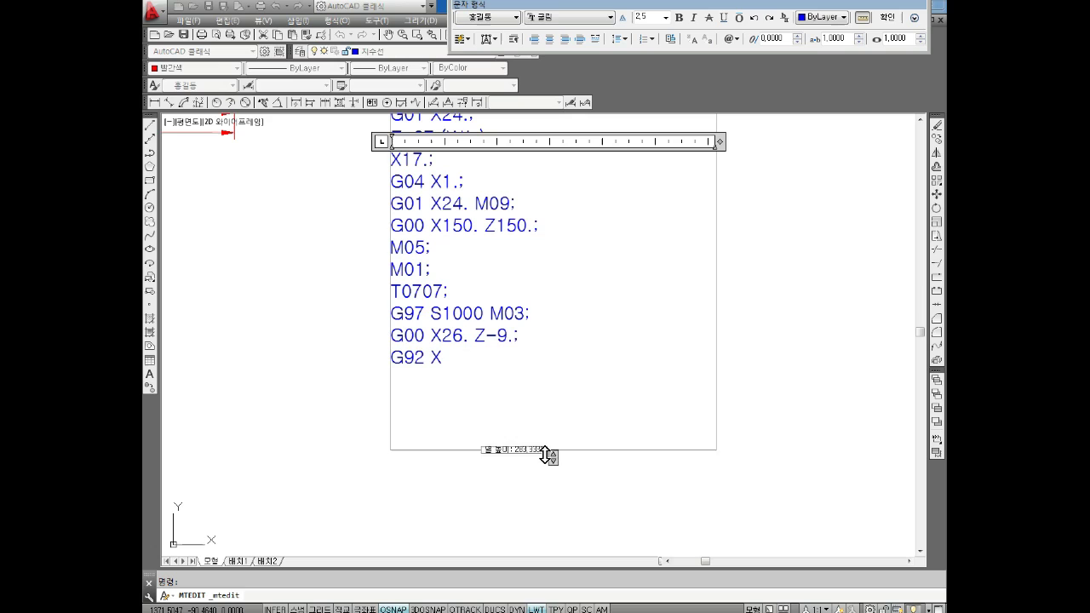
Enlarge the MTEXT box, add roughing 0.5 and finishing 0.1 notes, and leave space above them.
{"action": "left_click_drag", "start_coordinate": [547, 455], "coordinate": [552, 530]}
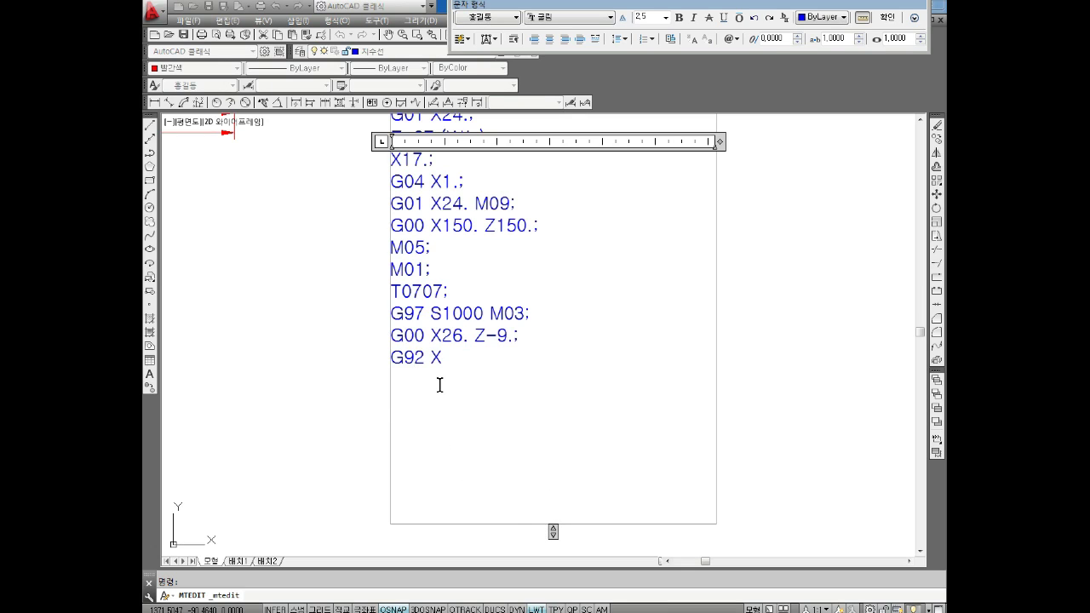
{"action": "type", "text": "GHKD"}
{"action": "key", "text": "BackSpace"}
{"action": "key", "text": "BackSpace"}
{"action": "key", "text": "BackSpace"}
{"action": "type", "text": "황"}
{"action": "type", "text": "삭 0.5 "}
{"action": "type", "text": "정삭 "}
{"action": "type", "text": "0.1"}
{"action": "key", "text": "Return"}
{"action": "key", "text": "Up"}
{"action": "key", "text": "Up"}
{"action": "key", "text": "Up"}
{"action": "key", "text": "Up"}
{"action": "key", "text": "Return"}
{"action": "key", "text": "Return"}
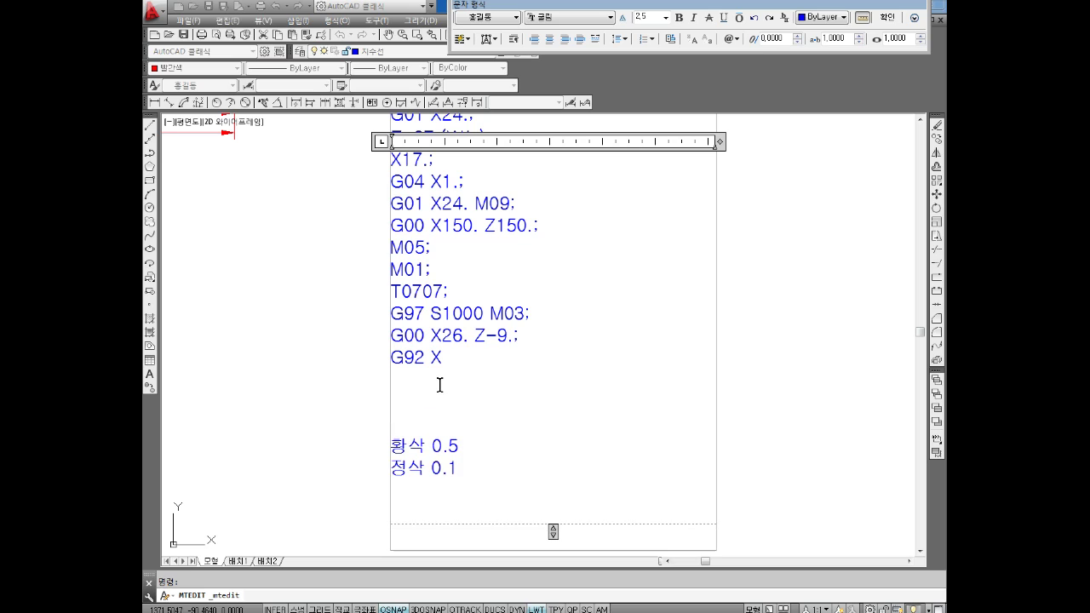
{"action": "key", "text": "Up"}
Add the pitch note 'P1.5 = 0.89 -> 0.9' above the roughing note.
{"action": "type", "text": "P1.5"}
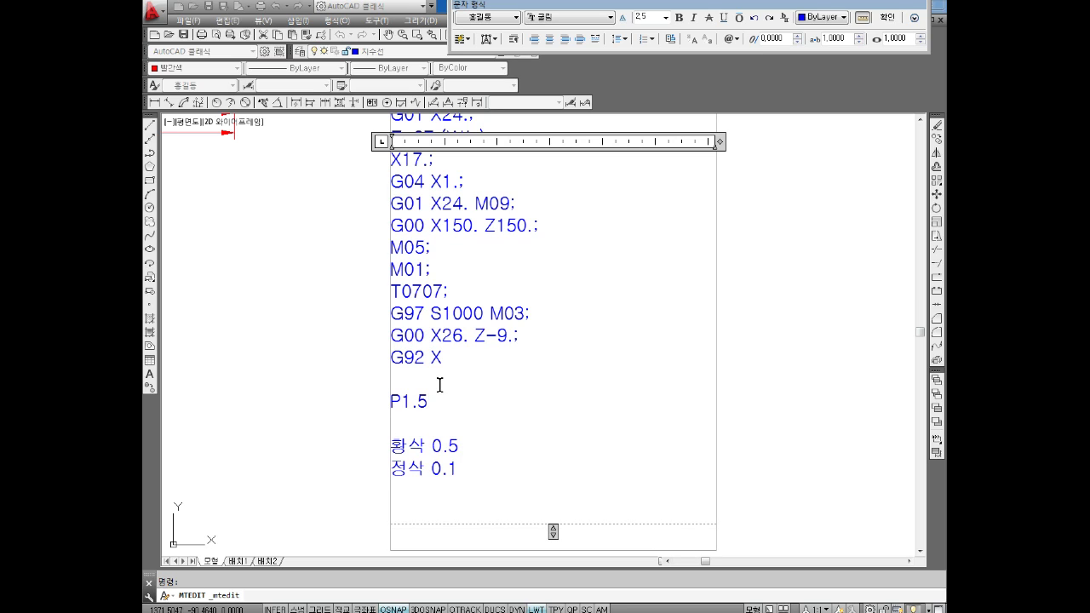
{"action": "type", "text": " = 0.89"}
{"action": "key", "text": "Left"}
{"action": "key", "text": "Left"}
{"action": "key", "text": "Right"}
{"action": "type", "text": "-> 0."}
{"action": "type", "text": "8"}
{"action": "key", "text": "BackSpace"}
{"action": "type", "text": "9"}
Add the line '0.9반경값 * 2 = 1.8' under the pitch note.
{"action": "key", "text": "Down"}
{"action": "key", "text": "Return"}
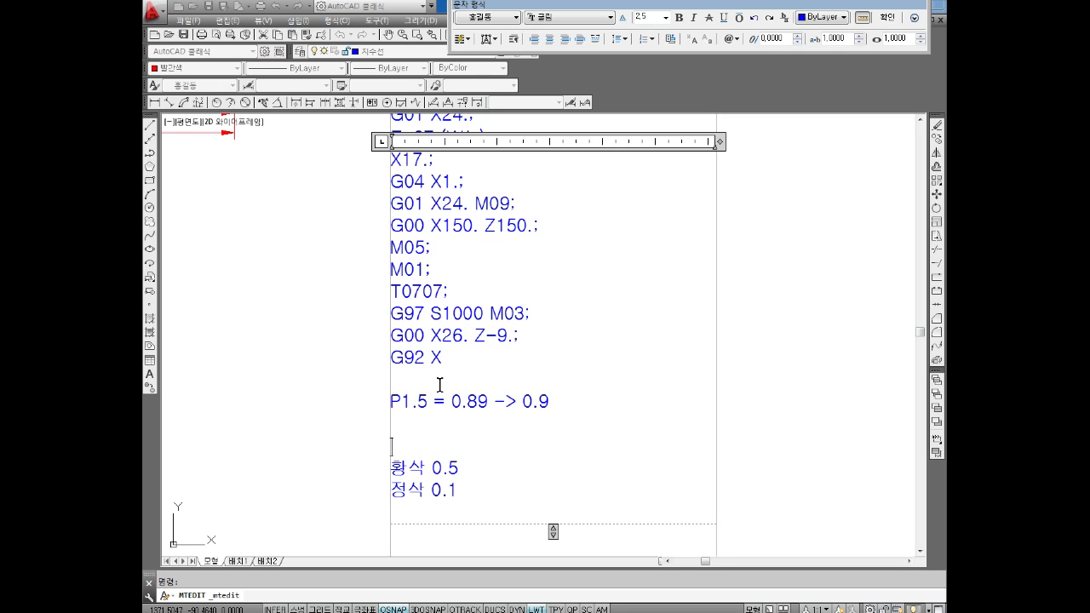
{"action": "type", "text": "0.9QK"}
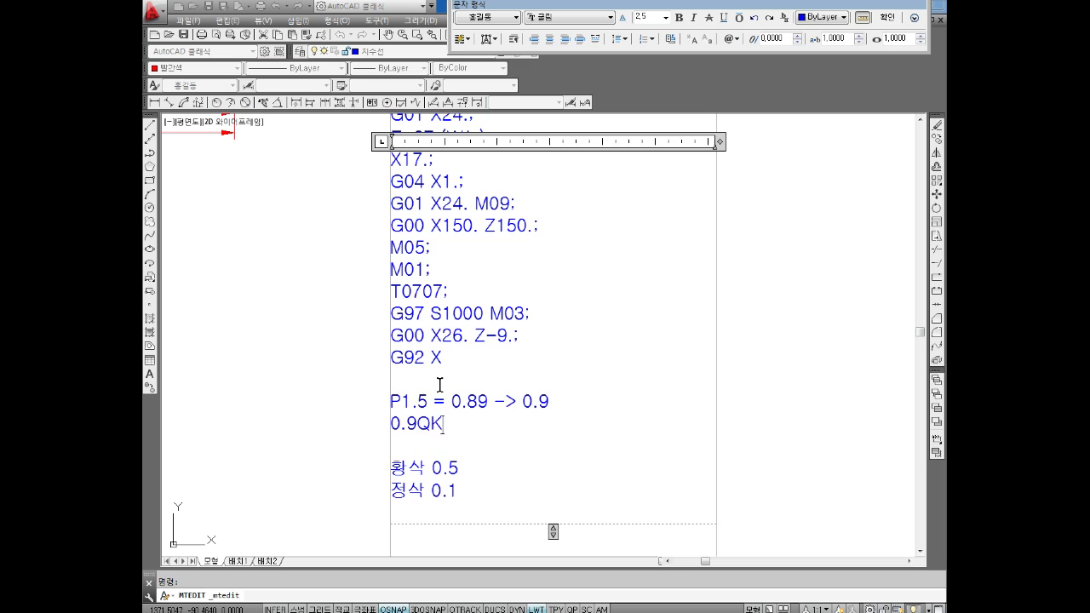
{"action": "key", "text": "BackSpace"}
{"action": "key", "text": "BackSpace"}
{"action": "type", "text": "반경값 "}
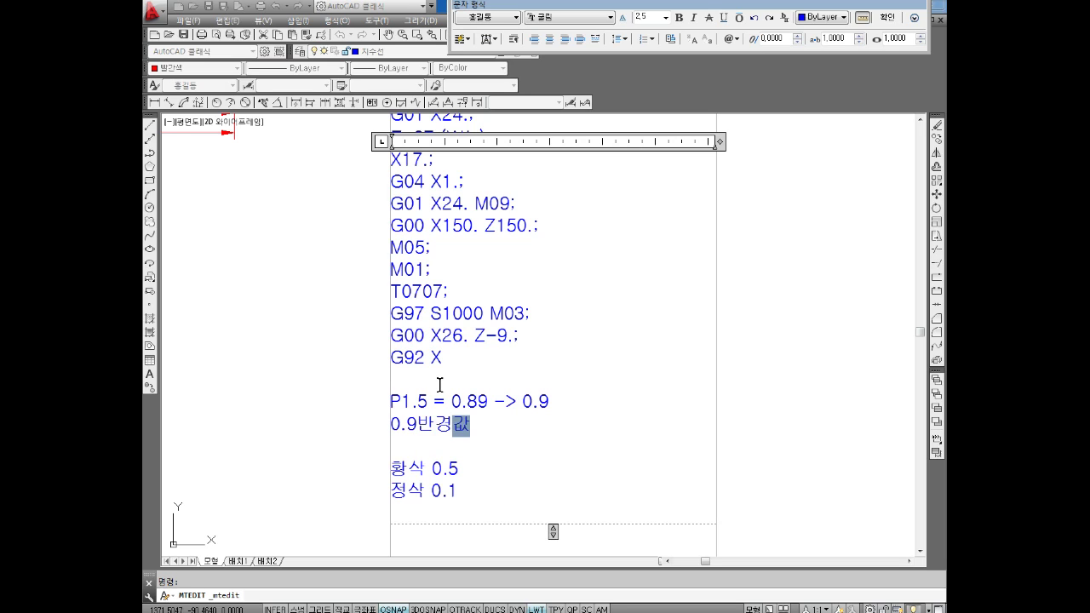
{"action": "type", "text": "* 2"}
{"action": "type", "text": " = 1.8"}
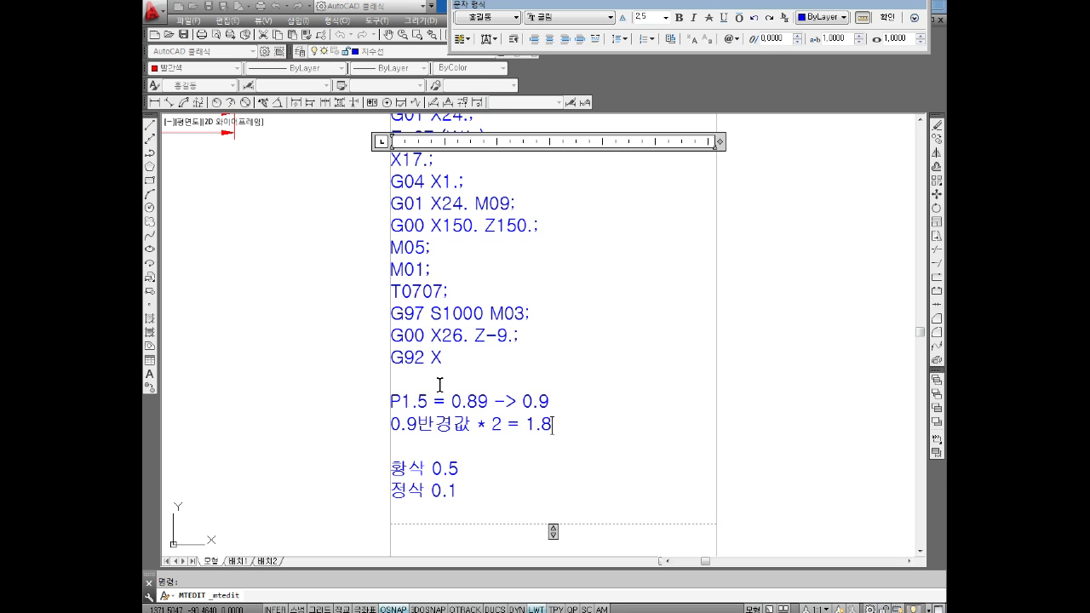
{"action": "key", "text": "Left"}
{"action": "key", "text": "Left"}
{"action": "key", "text": "Left"}
Insert '직경값' before the 1.8 so it reads as the diameter value.
{"action": "type", "text": "W"}
{"action": "key", "text": "BackSpace"}
{"action": "type", "text": "W"}
{"action": "key", "text": "BackSpace"}
{"action": "type", "text": "직경값"}
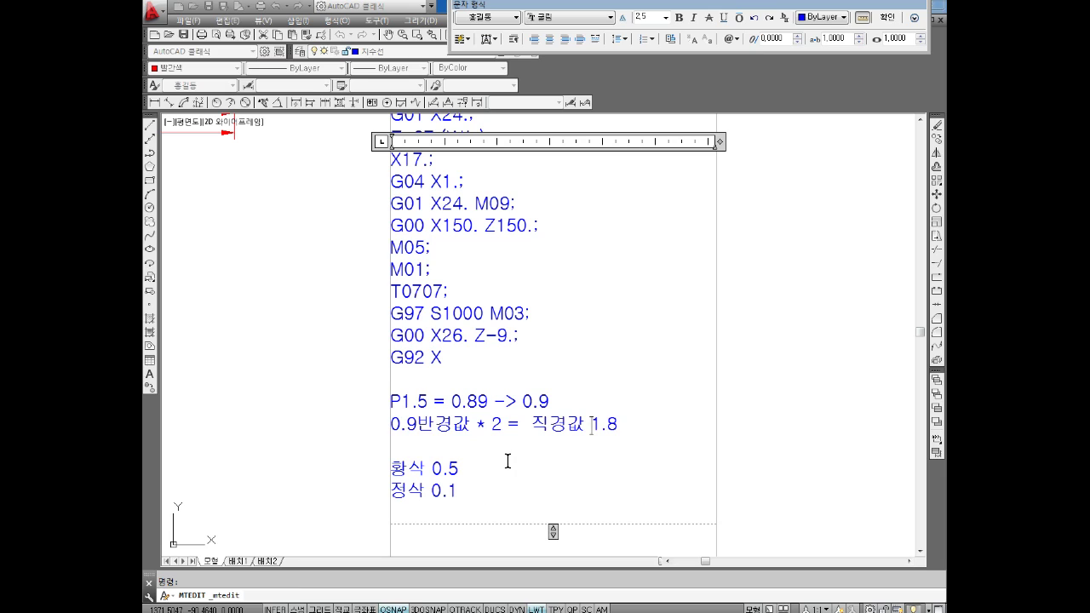
Extend the roughing line to '황삭 0.5 0.5 0.5 = 1.51'.
{"action": "left_click", "coordinate": [471, 475]}
{"action": "key", "text": "Left"}
{"action": "key", "text": "Left"}
{"action": "key", "text": "Left"}
{"action": "key", "text": "Left"}
{"action": "key", "text": "Left"}
{"action": "key", "text": "Left"}
{"action": "key", "text": "Down"}
{"action": "key", "text": "Up"}
{"action": "key", "text": "Up"}
{"action": "key", "text": "Return"}
{"action": "key", "text": "Down"}
{"action": "key", "text": "Right"}
{"action": "key", "text": "Right"}
{"action": "key", "text": "Right"}
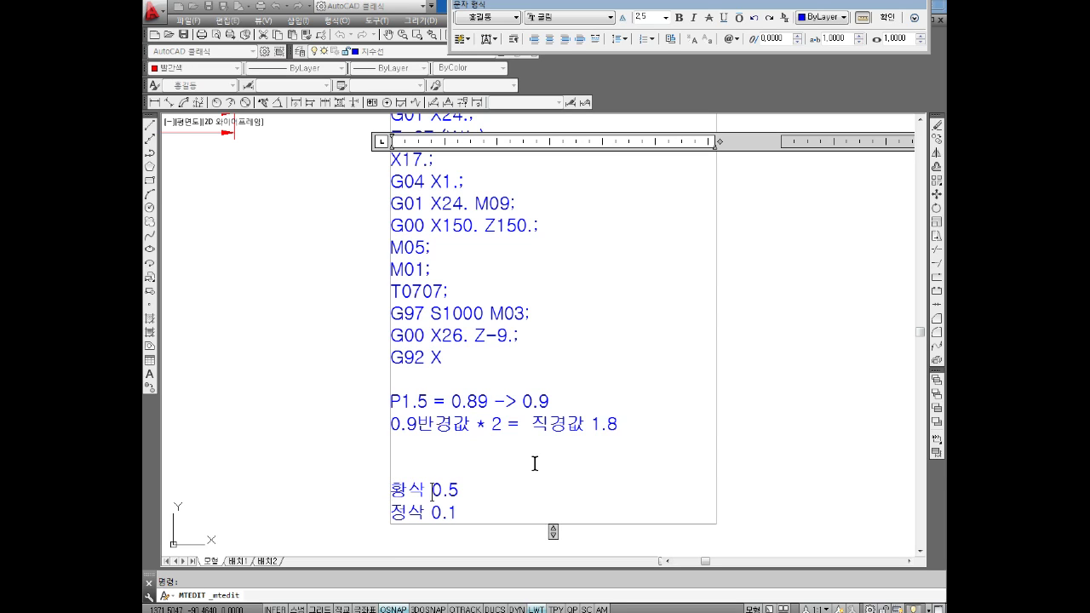
{"action": "key", "text": "Right"}
{"action": "key", "text": "Right"}
{"action": "key", "text": "Right"}
{"action": "type", "text": "0.5"}
{"action": "type", "text": " 0.5 = "}
{"action": "type", "text": "1.51"}
{"action": "key", "text": "Down"}
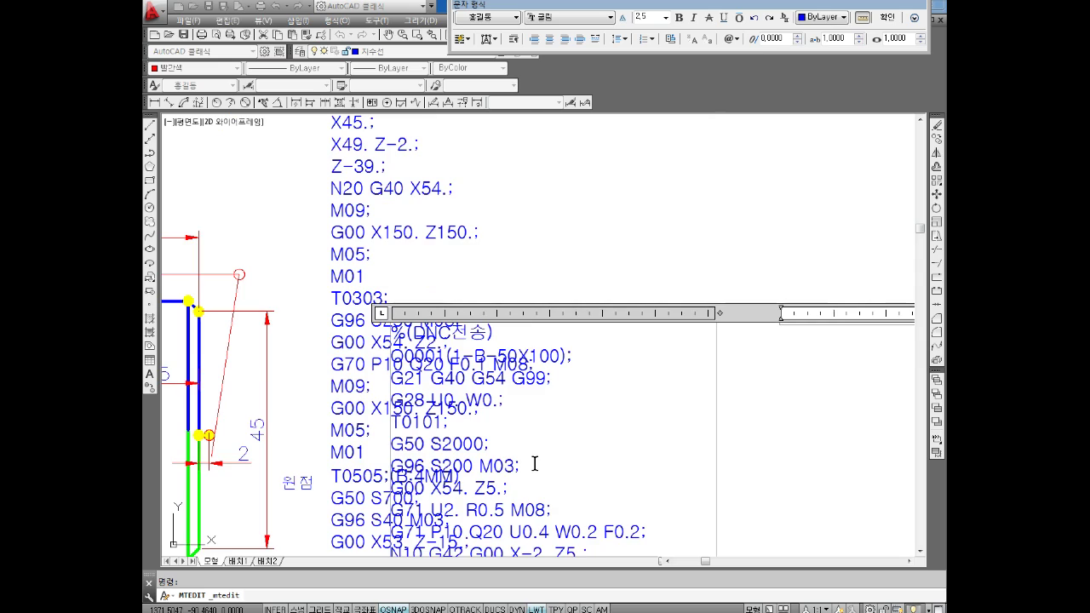
{"action": "key", "text": "Right"}
{"action": "key", "text": "Right"}
{"action": "key", "text": "Right"}
{"action": "key", "text": "Right"}
{"action": "key", "text": "Right"}
{"action": "key", "text": "Right"}
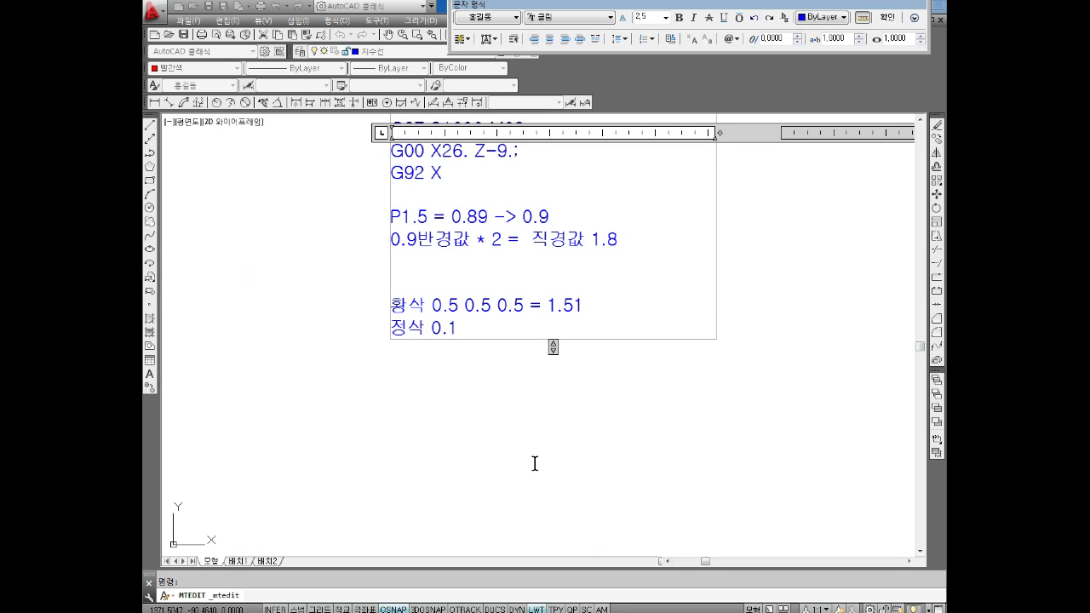
Make the finishing line read 0.1 0.1 0.1 = 0.3 and correct the roughing total to 1.5.
{"action": "type", "text": "0.1 0."}
{"action": "key", "text": "BackSpace"}
{"action": "key", "text": "BackSpace"}
{"action": "key", "text": "BackSpace"}
{"action": "type", "text": "1"}
{"action": "type", "text": " 0.1 "}
{"action": "type", "text": "=  0.3"}
{"action": "key", "text": "Up"}
{"action": "key", "text": "BackSpace"}
{"action": "key", "text": "Down"}
{"action": "key", "text": "End"}
Enlarge the text box and start a depth list of 0.5, 0.3, 0.3 on new lines.
{"action": "left_click_drag", "start_coordinate": [555, 346], "coordinate": [552, 479]}
{"action": "key", "text": "Return"}
{"action": "key", "text": "Return"}
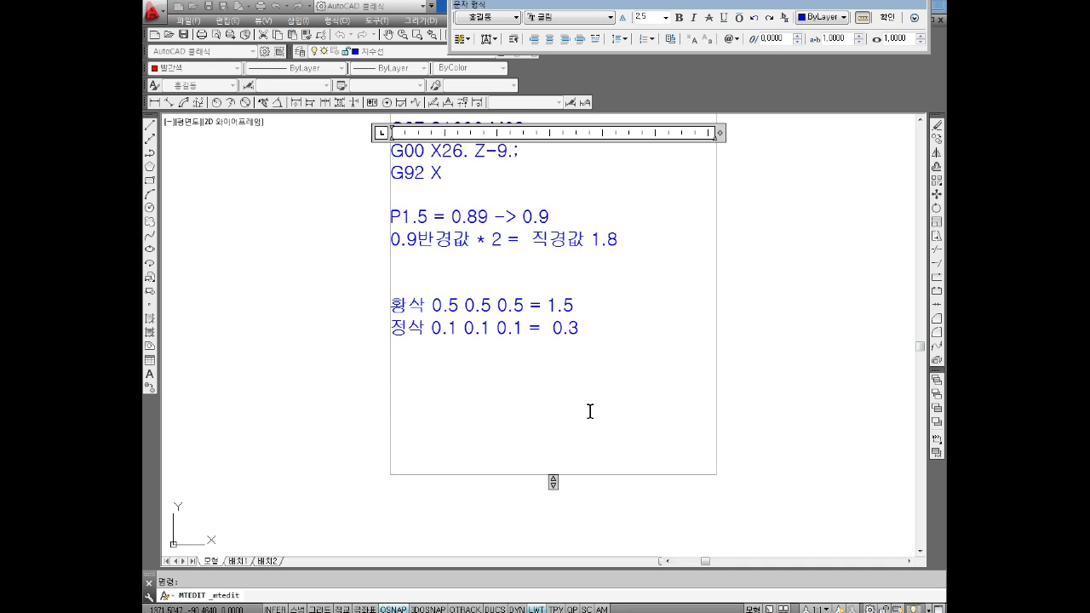
{"action": "type", "text": "0.5"}
{"action": "key", "text": "Return"}
{"action": "type", "text": "0.3"}
{"action": "key", "text": "Return"}
{"action": "type", "text": "0.3 "}
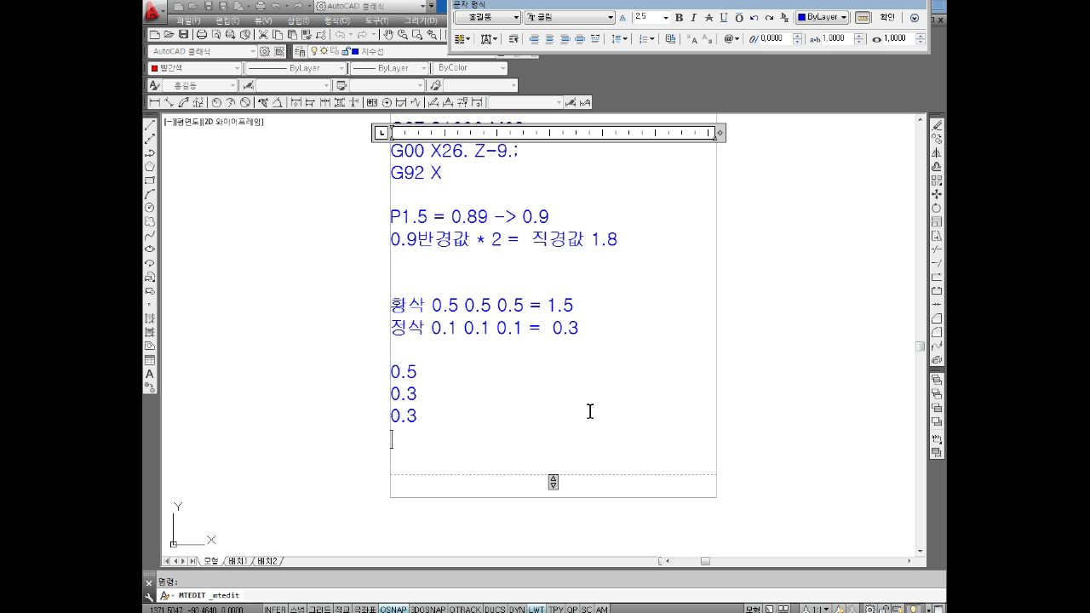
{"action": "type", "text": "0.3"}
Add a 0.2 depth and change the fourth depth from 0.3 to 0.2, giving 0.5, 0.3, 0.3, 0.2, 0.2.
{"action": "key", "text": "Return"}
{"action": "type", "text": "0.2"}
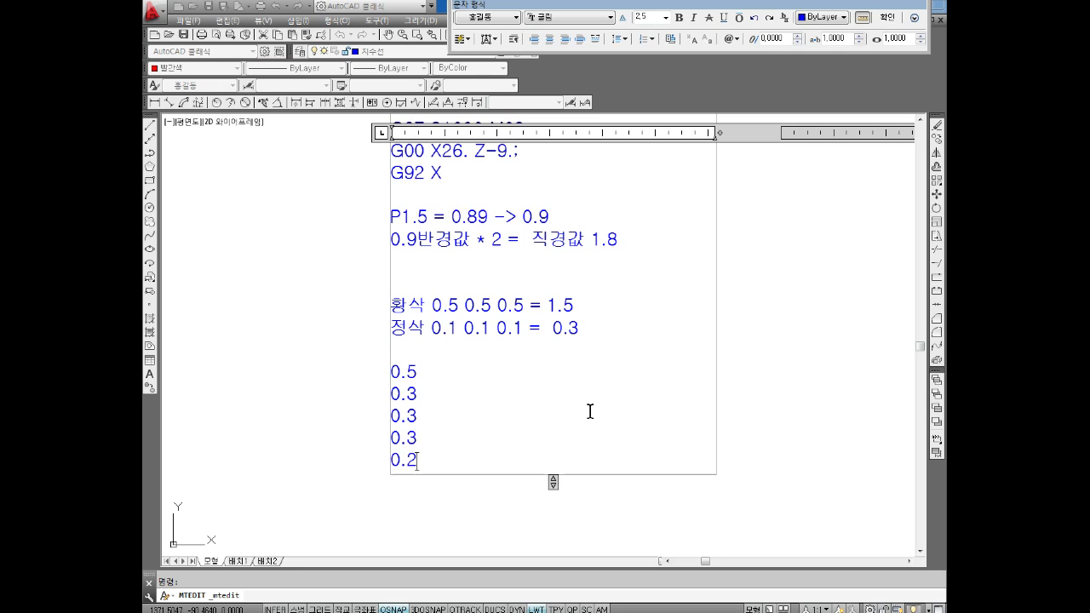
{"action": "key", "text": "Up"}
{"action": "key", "text": "Up"}
{"action": "key", "text": "Up"}
{"action": "key", "text": "Up"}
{"action": "key", "text": "Down"}
{"action": "key", "text": "Down"}
{"action": "key", "text": "Down"}
{"action": "key", "text": "Down"}
{"action": "key", "text": "Right"}
{"action": "key", "text": "Right"}
{"action": "key", "text": "Right"}
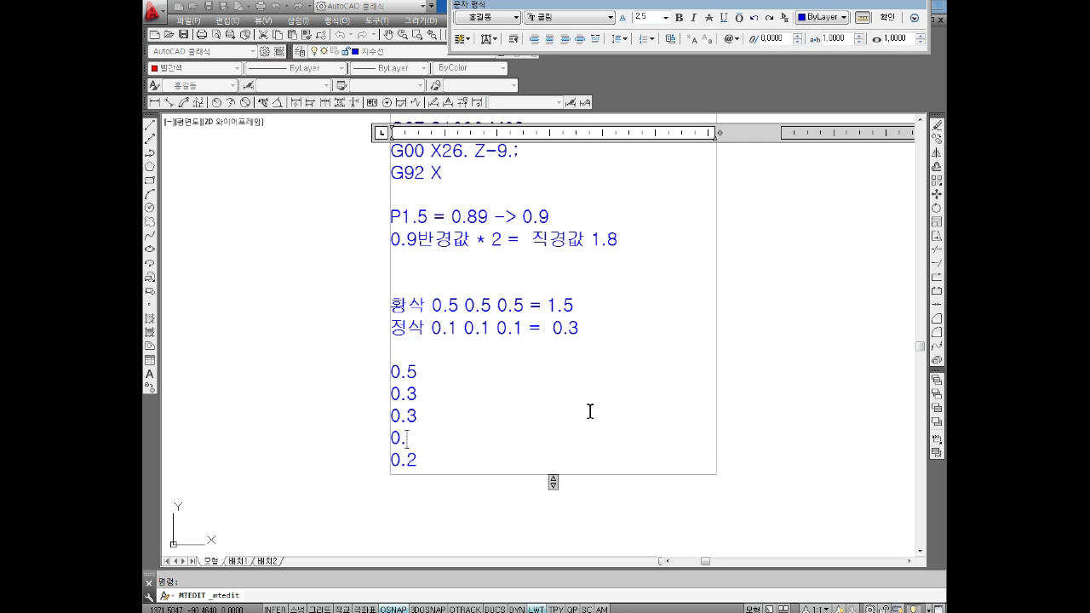
{"action": "key", "text": "BackSpace"}
{"action": "type", "text": "2"}
{"action": "key", "text": "Up"}
{"action": "key", "text": "Down"}
{"action": "key", "text": "Down"}
{"action": "key", "text": "Down"}
Total 0.5+0.3+0.3+0.2+0.2 in Windows Calculator to check it equals 1.5.
{"action": "key", "text": "alt+Tab"}
{"action": "key", "text": "Escape"}
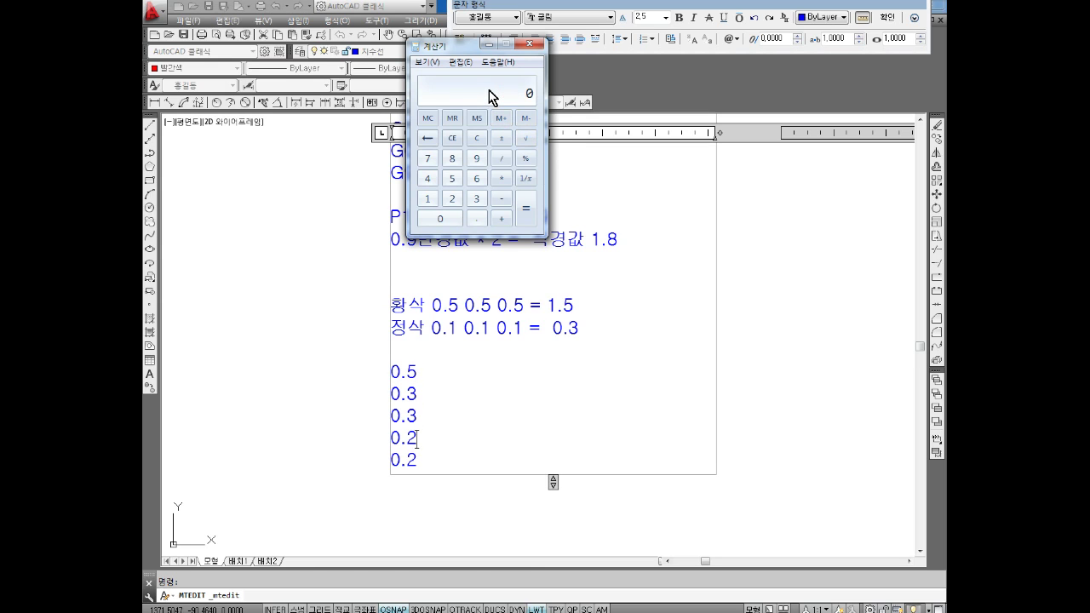
{"action": "type", "text": "0.5+0"}
{"action": "type", "text": ".30."}
{"action": "type", "text": "3+"}
{"action": "type", "text": "0.2+"}
{"action": "type", "text": "0.2"}
{"action": "key", "text": "Return"}
Return to AutoCAD and commit the edited notes to the drawing.
{"action": "left_click", "coordinate": [426, 462]}
{"action": "left_click", "coordinate": [549, 544]}
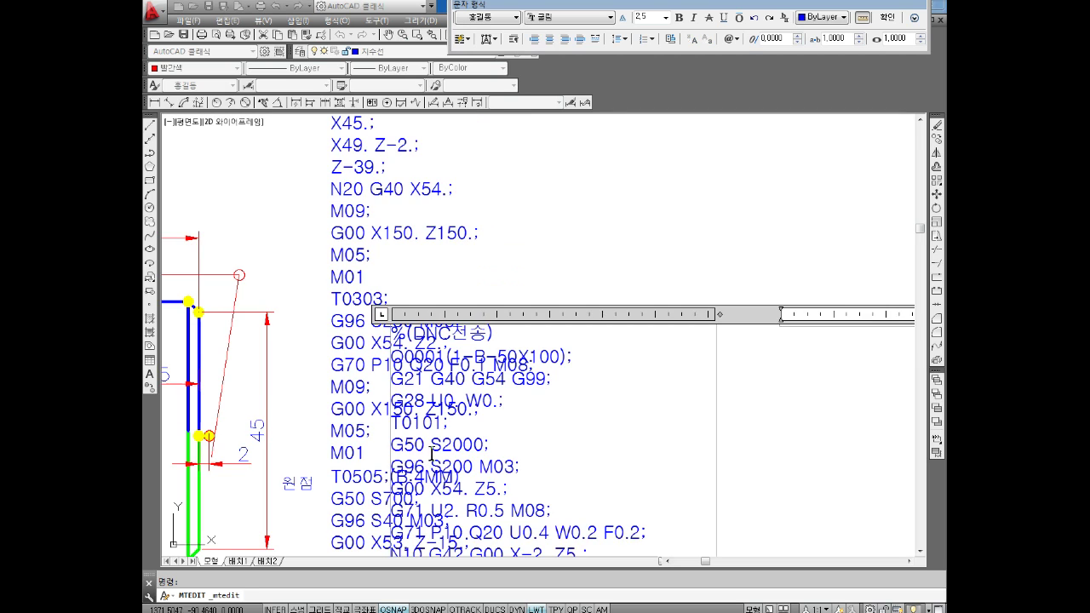
{"action": "scroll", "coordinate": [493, 345], "scroll_direction": "down", "scroll_amount": 4}
{"action": "scroll", "coordinate": [477, 372], "scroll_direction": "up", "scroll_amount": 1}
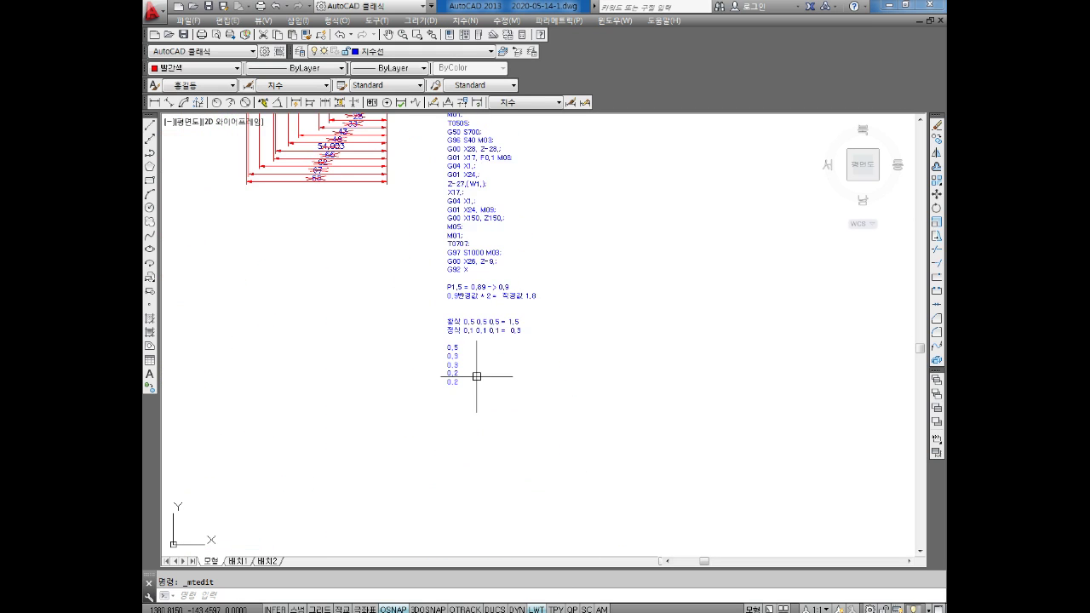
{"action": "scroll", "coordinate": [433, 370], "scroll_direction": "up", "scroll_amount": 3}
Append three 0.1 finishing passes to the depth list.
{"action": "double_click", "coordinate": [444, 349]}
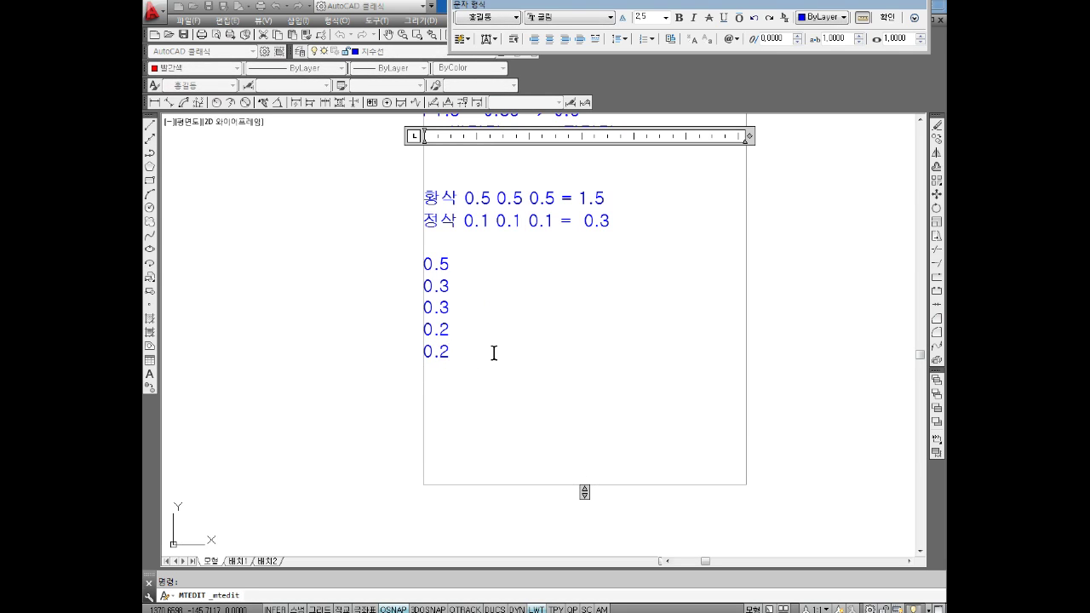
{"action": "type", "text": "0.1"}
{"action": "key", "text": "Return"}
{"action": "type", "text": "0.1"}
{"action": "type", "text": "0"}
{"action": "key", "text": "BackSpace"}
{"action": "key", "text": "Return"}
{"action": "type", "text": "0.1"}
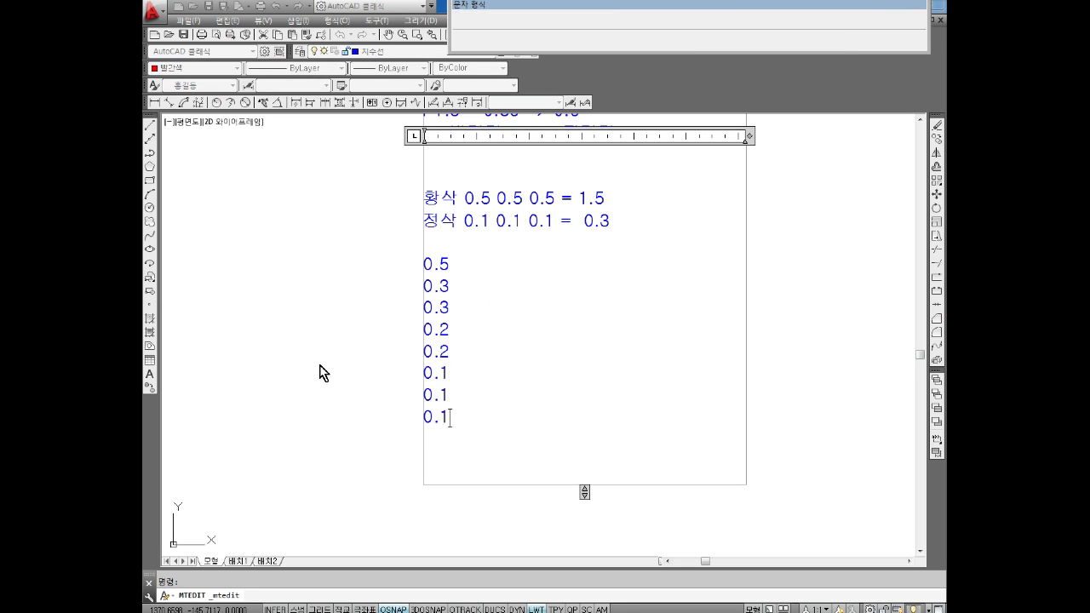
Commit the depth list, then reopen the G-code text at the G92 line for editing.
{"action": "left_click", "coordinate": [318, 372]}
{"action": "middle_click_drag", "start_coordinate": [538, 348], "coordinate": [492, 320]}
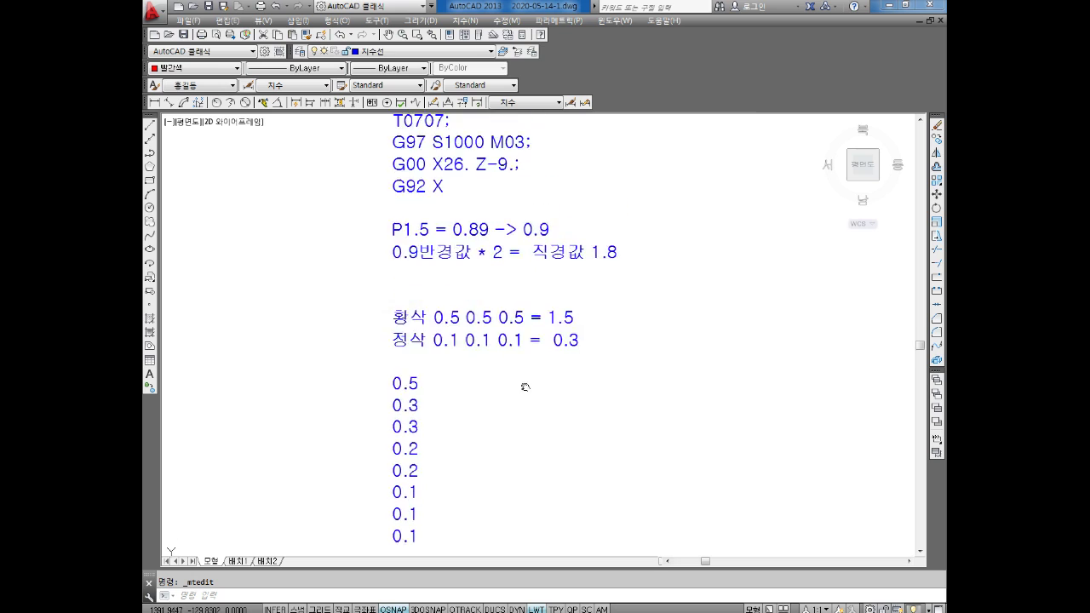
{"action": "double_click", "coordinate": [431, 267]}
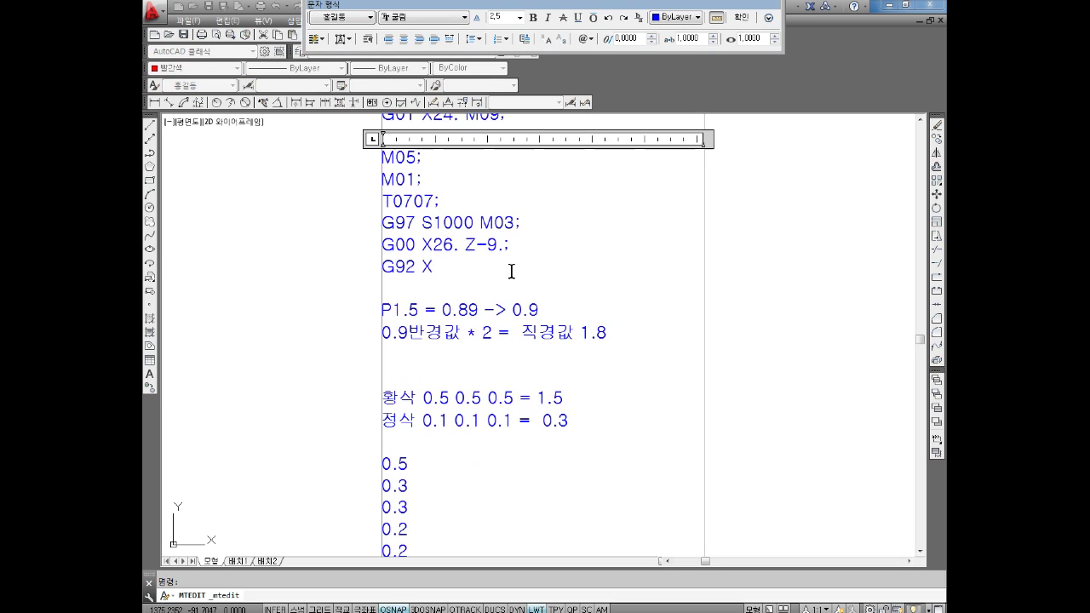
Complete the G92 line with X21.5 Z-26. F1.5 M08; and remove the extra blank line.
{"action": "type", "text": "21.5 ㅋ-"}
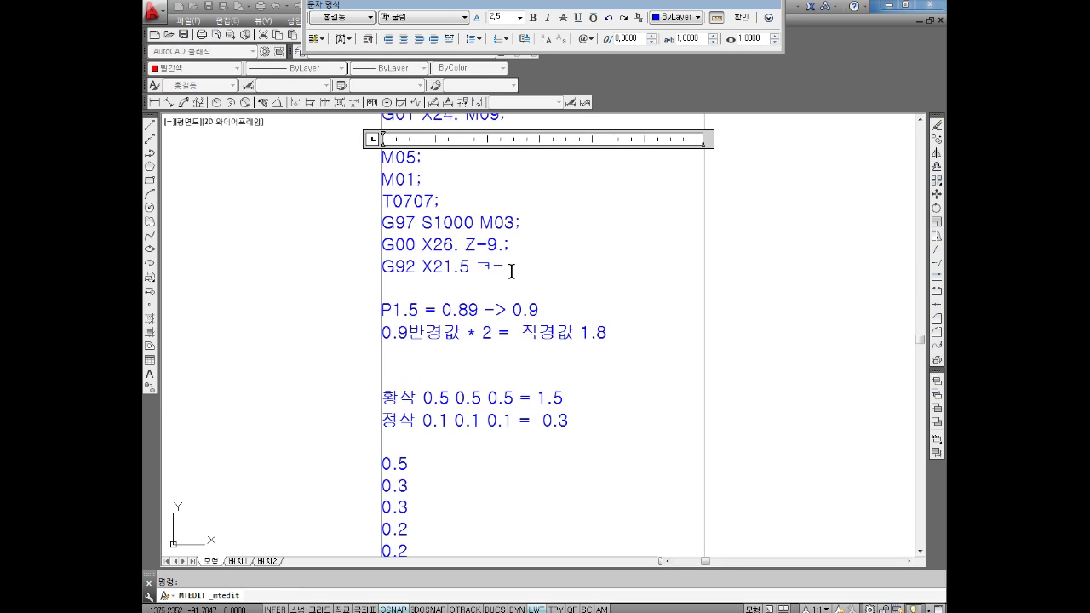
{"action": "key", "text": "BackSpace"}
{"action": "key", "text": "BackSpace"}
{"action": "type", "text": "Z"}
{"action": "type", "text": "-"}
{"action": "type", "text": "26. F1.5 "}
{"action": "type", "text": "M08"}
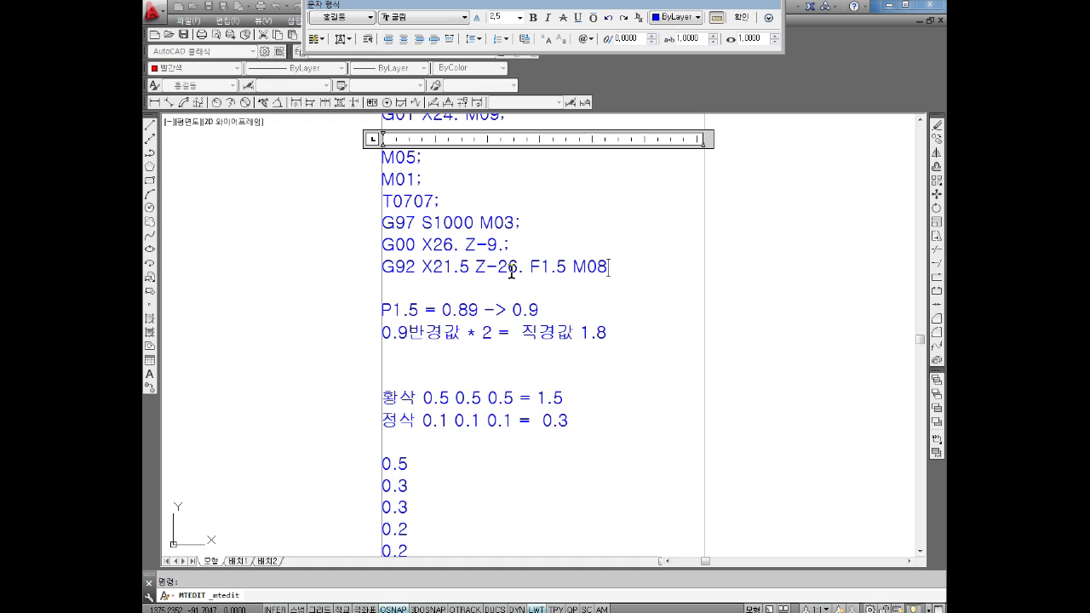
{"action": "type", "text": ";"}
{"action": "key", "text": "Return"}
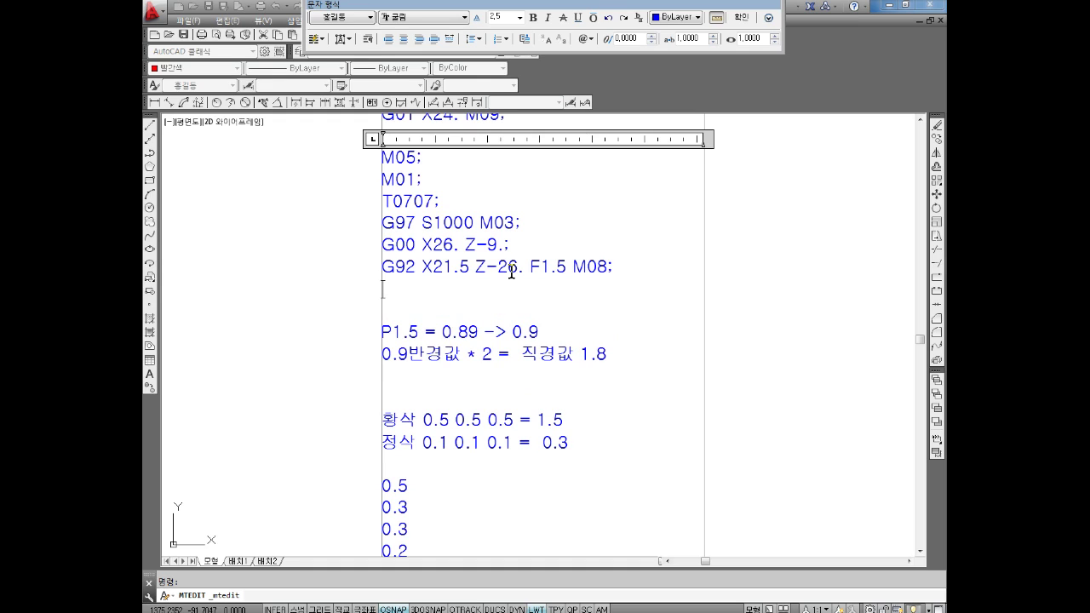
{"action": "left_click", "coordinate": [422, 400]}
{"action": "key", "text": "BackSpace"}
{"action": "key", "text": "Down"}
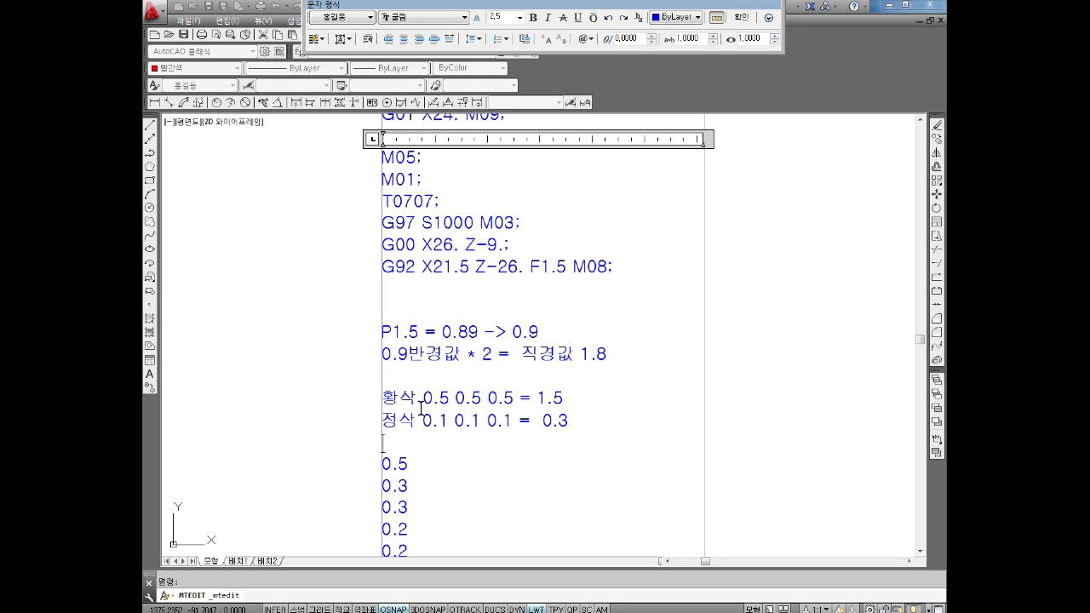
{"action": "key", "text": "Up"}
{"action": "key", "text": "Up"}
{"action": "key", "text": "Up"}
{"action": "key", "text": "Up"}
{"action": "key", "text": "Up"}
{"action": "key", "text": "Up"}
{"action": "key", "text": "Up"}
Add thread pass lines X21.;, X20.5;, X20.4;, X20.3; and X20.2; (22-1.8=20.2).
{"action": "type", "text": "X"}
{"action": "type", "text": "21.;"}
{"action": "key", "text": "Return"}
{"action": "type", "text": "X"}
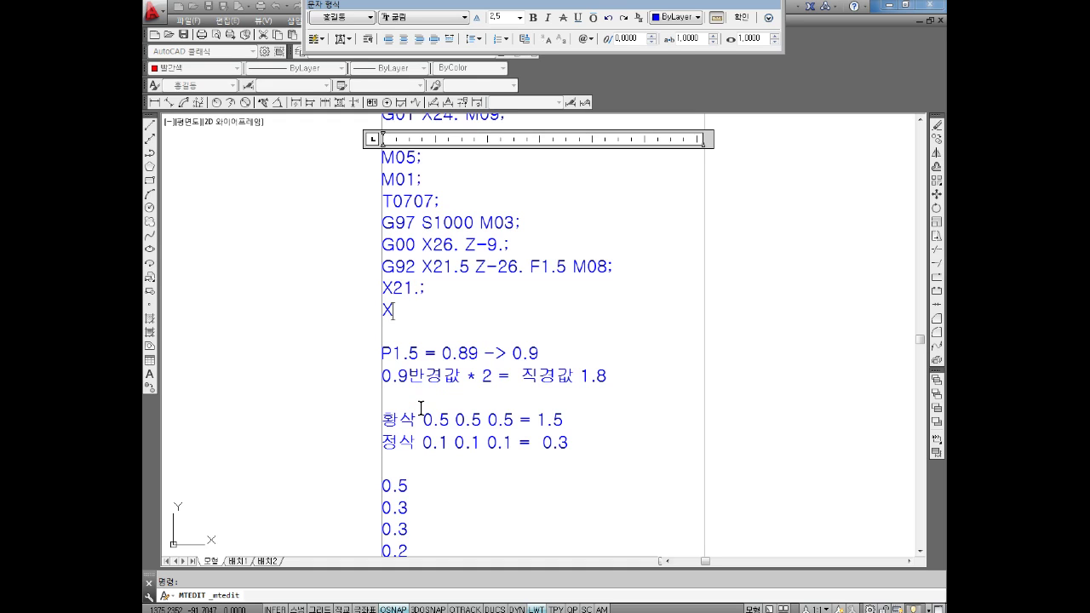
{"action": "type", "text": "20.5;"}
{"action": "key", "text": "Return"}
{"action": "type", "text": "X20."}
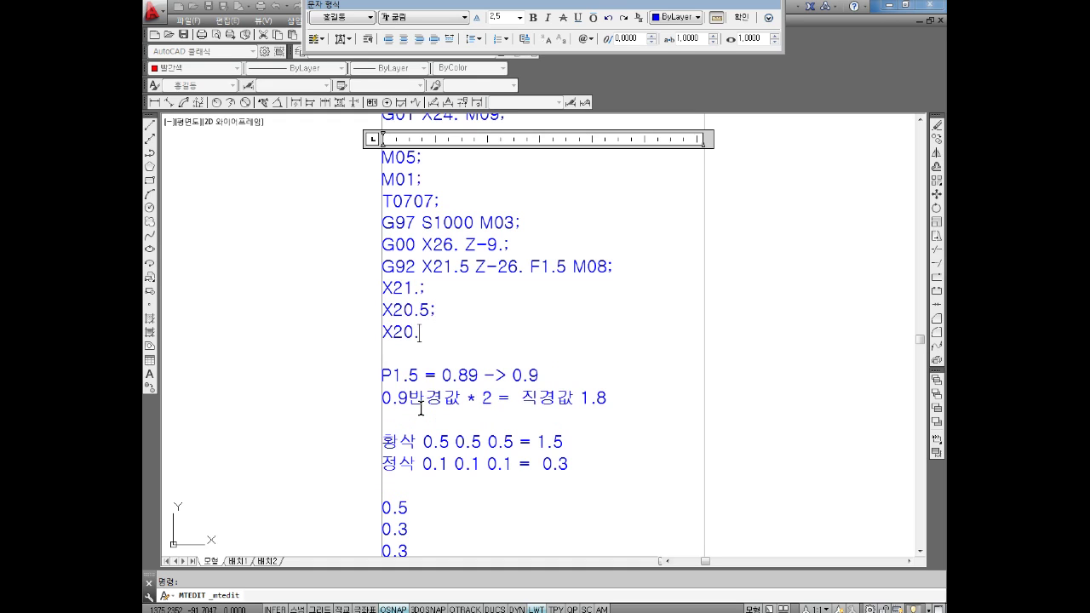
{"action": "type", "text": "4;"}
{"action": "key", "text": "Return"}
{"action": "type", "text": "X20.3"}
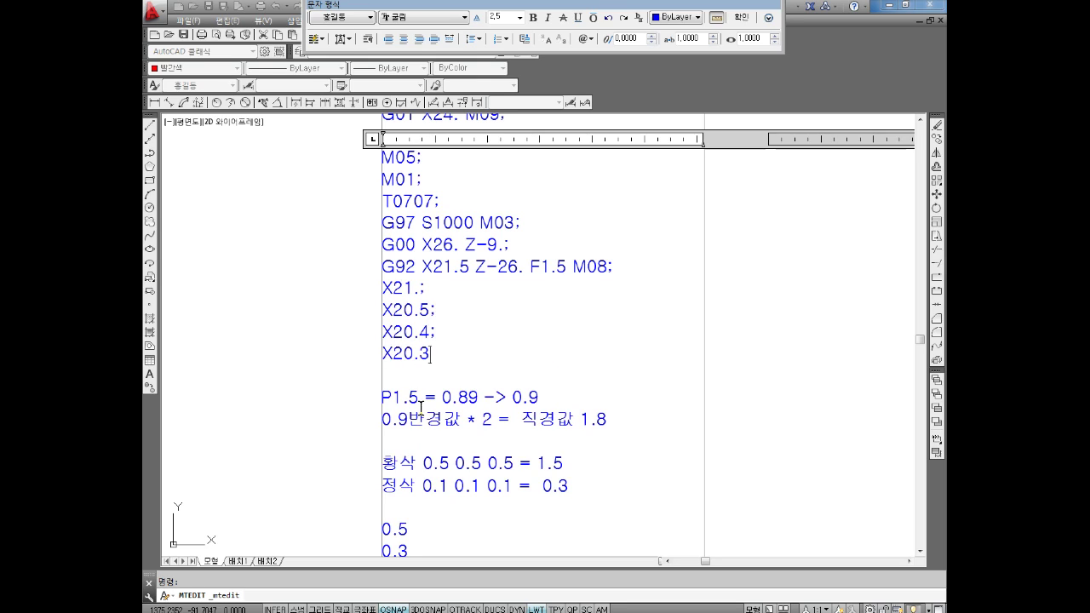
{"action": "type", "text": ";"}
{"action": "key", "text": "Return"}
{"action": "type", "text": "X20.2"}
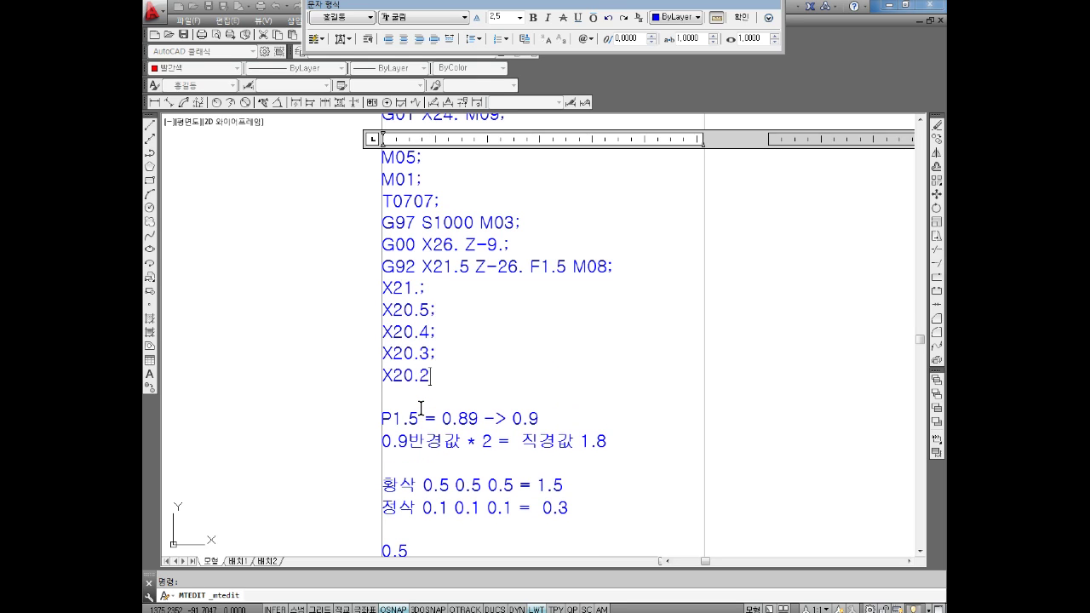
{"action": "type", "text": "; ("}
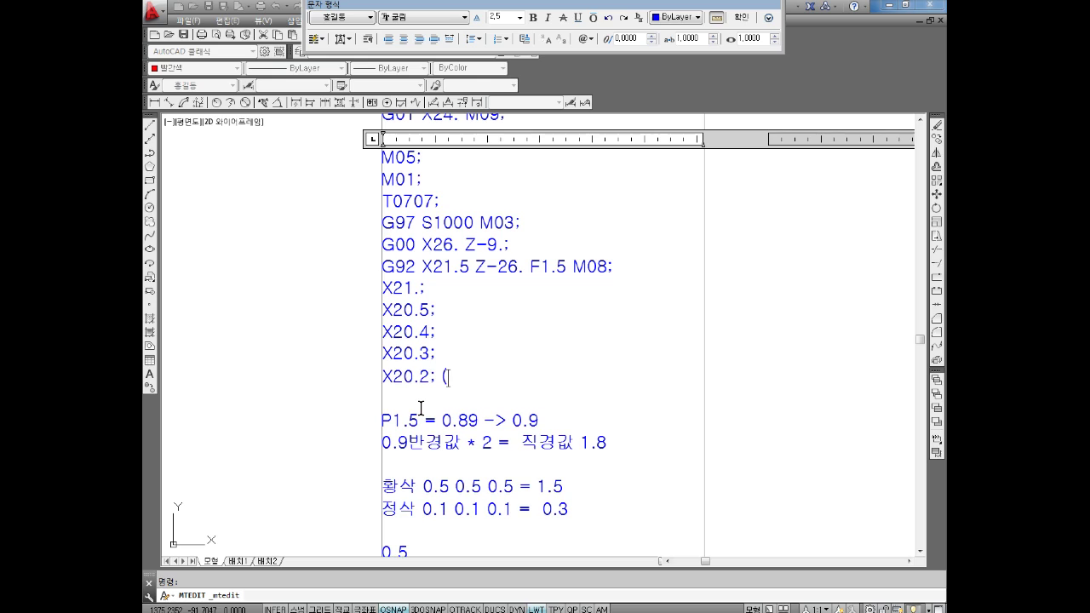
{"action": "type", "text": "2"}
{"action": "type", "text": "2-1.8"}
{"action": "type", "text": "=20."}
{"action": "type", "text": "2"}
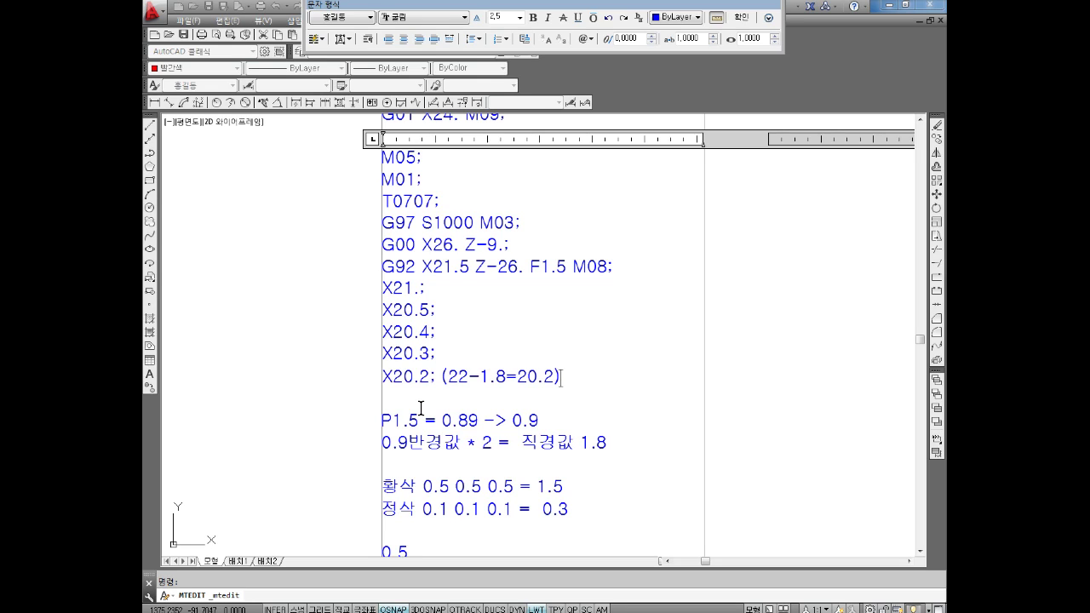
Delete the scratch pitch, roughing, finishing and depth notes below the X20.2 line.
{"action": "left_click", "coordinate": [285, 441]}
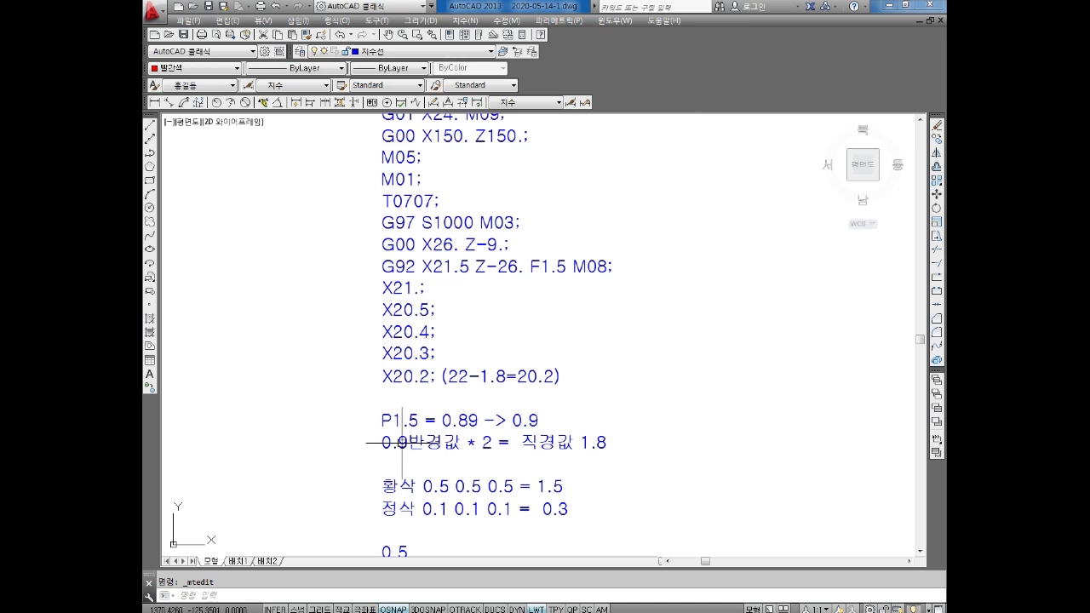
{"action": "middle_click_drag", "start_coordinate": [512, 394], "coordinate": [518, 361]}
{"action": "key", "text": "Escape"}
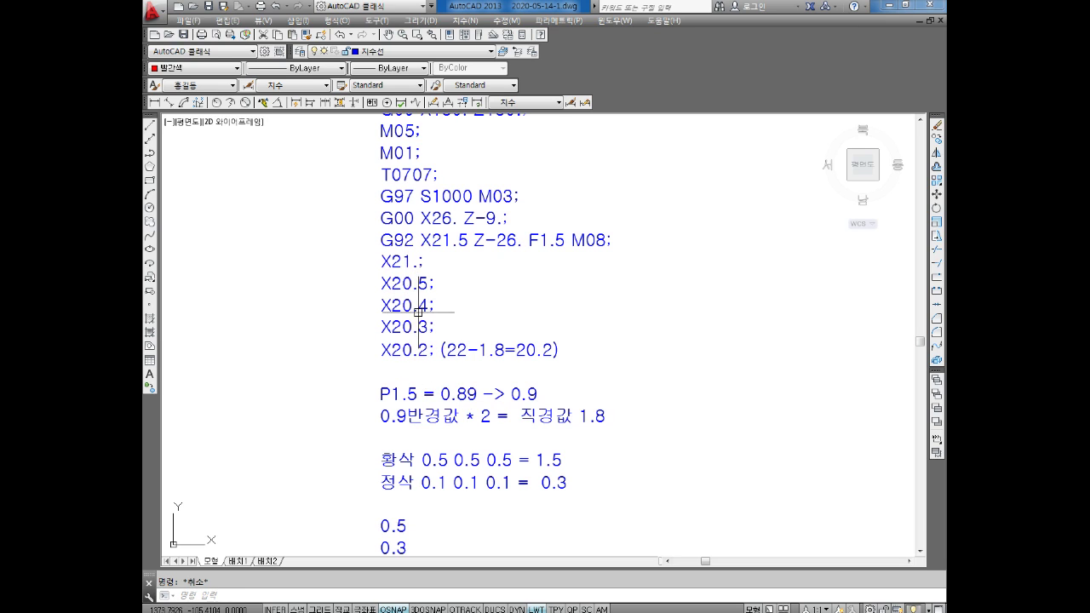
{"action": "middle_click_drag", "start_coordinate": [477, 376], "coordinate": [474, 355]}
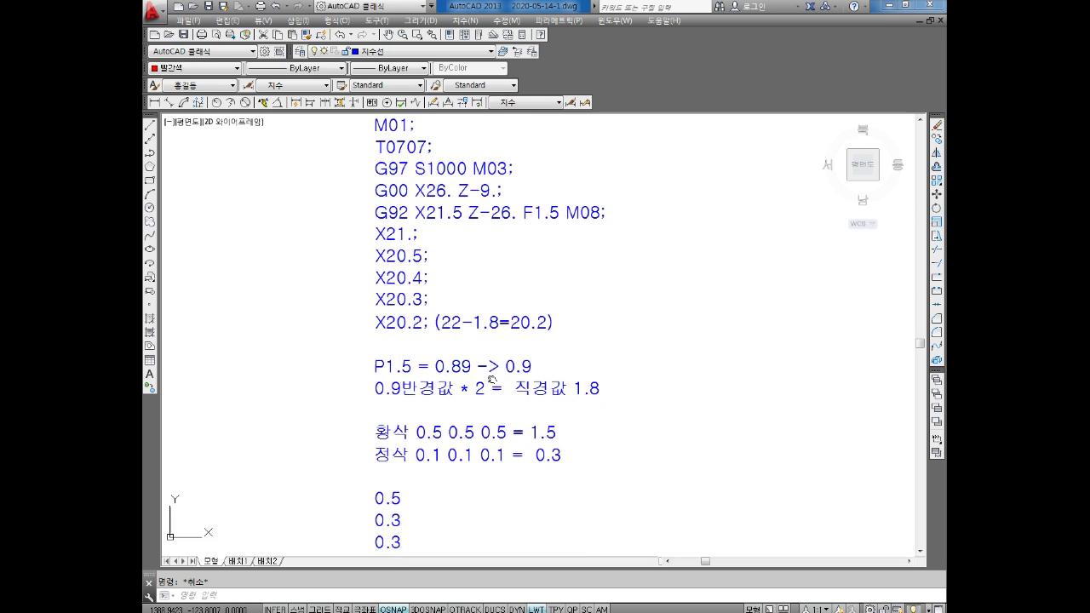
{"action": "scroll", "coordinate": [468, 408], "scroll_direction": "down", "scroll_amount": 2}
{"action": "scroll", "coordinate": [460, 449], "scroll_direction": "down", "scroll_amount": 3}
{"action": "double_click", "coordinate": [436, 439]}
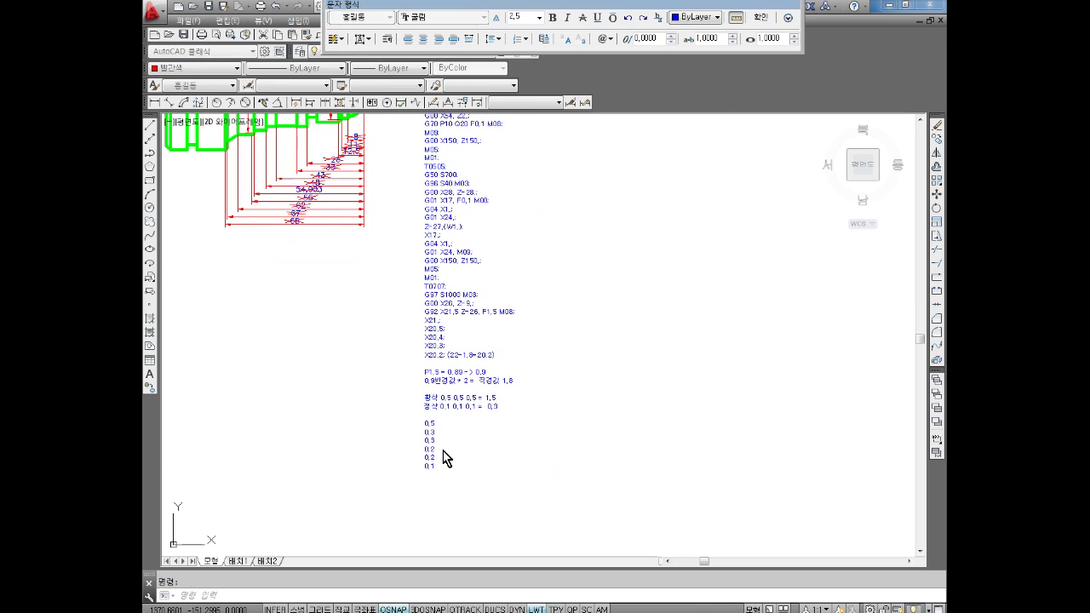
{"action": "mouse_move", "coordinate": [439, 466]}
{"action": "left_mouse_down"}
{"action": "mouse_move", "coordinate": [411, 382]}
{"action": "mouse_move", "coordinate": [417, 372]}
{"action": "left_mouse_up"}
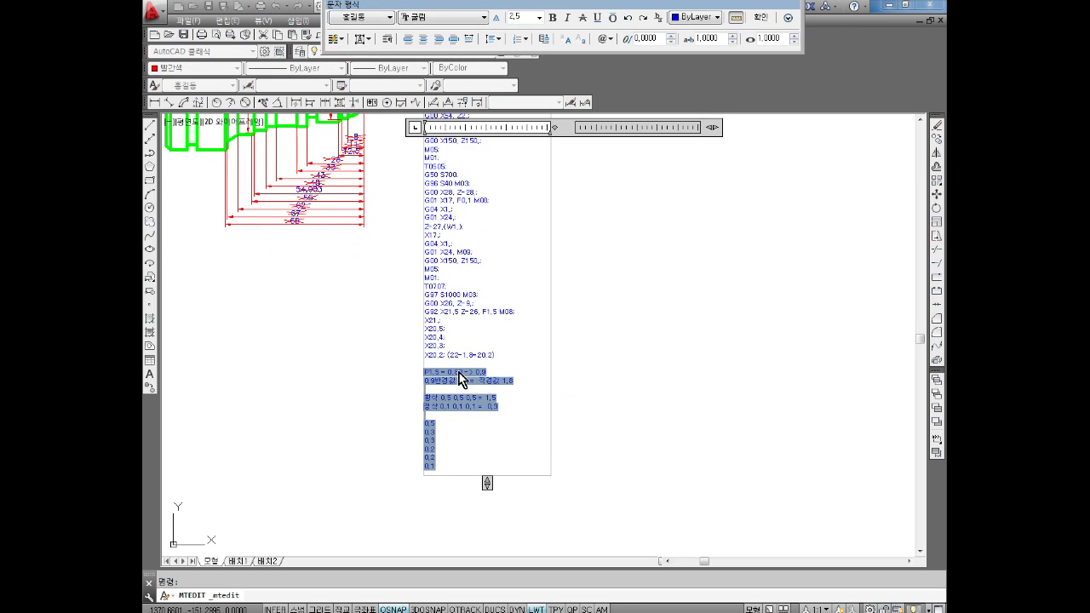
{"action": "key", "text": "Delete"}
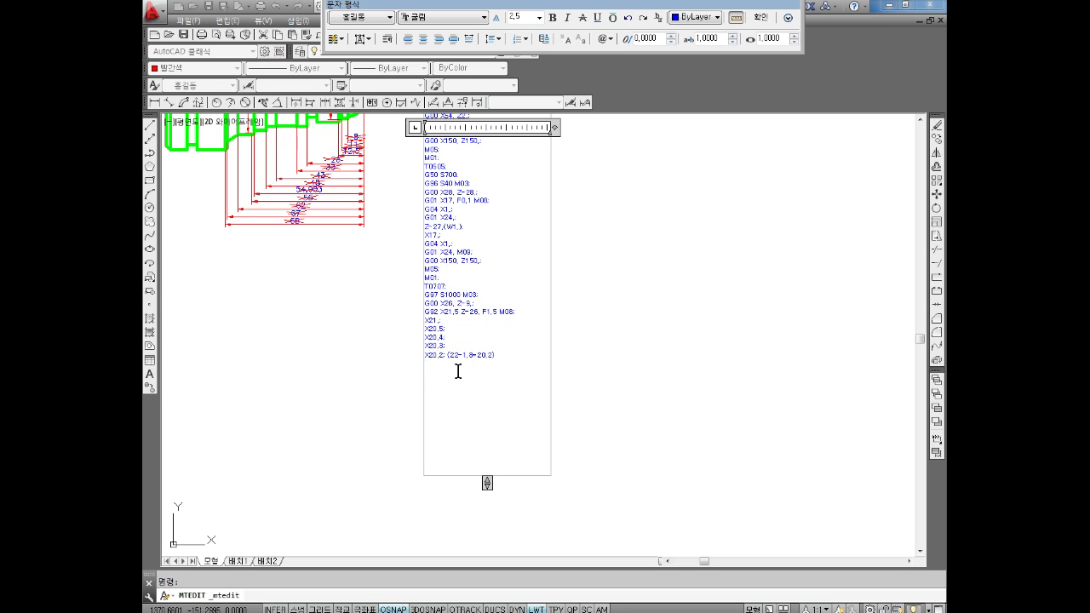
{"action": "key", "text": "ctrl+Return"}
Add M09; after X20.2 and begin the G00 X150. Z150.; retract line.
{"action": "scroll", "coordinate": [464, 357], "scroll_direction": "up", "scroll_amount": 4}
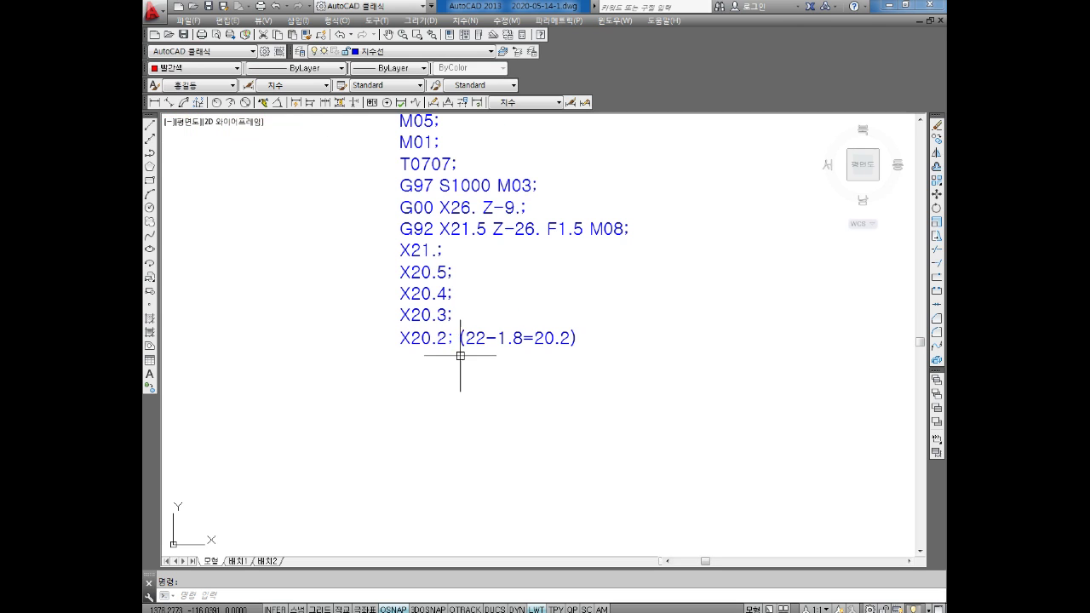
{"action": "double_click", "coordinate": [591, 341]}
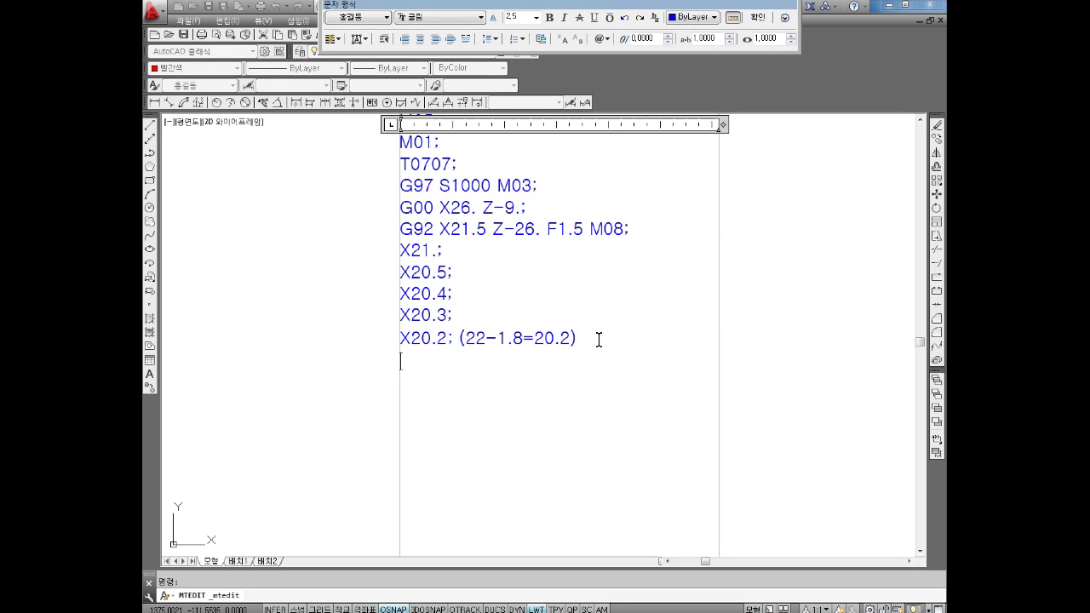
{"action": "type", "text": "M09;"}
{"action": "key", "text": "Return"}
{"action": "type", "text": "G00 X15"}
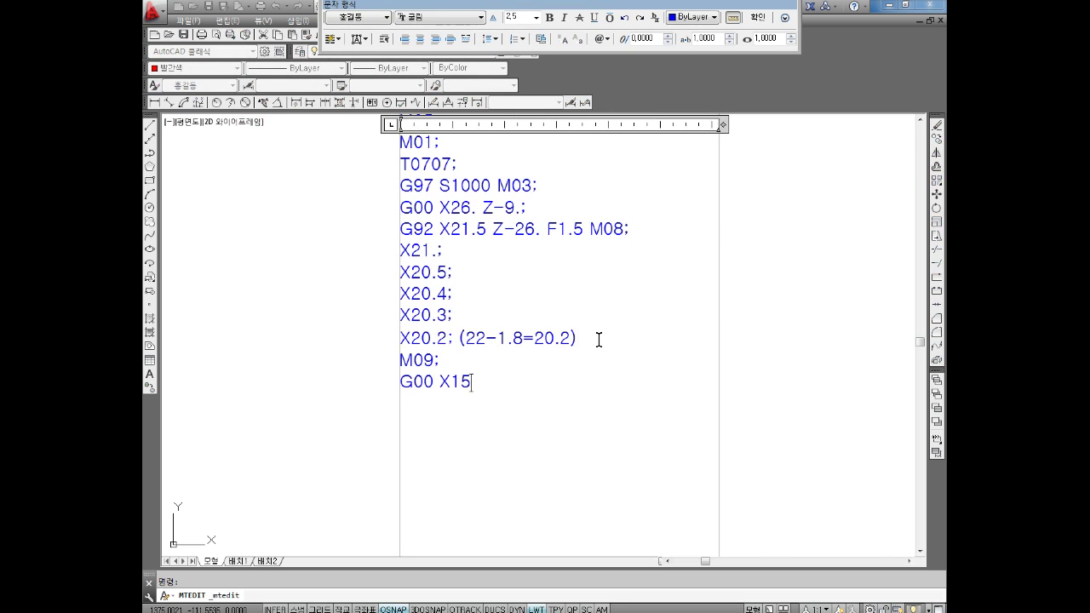
{"action": "type", "text": "0. Z150.; "}
{"action": "type", "text": "M05"}
{"action": "type", "text": ";"}
Add M01;, T0303;, G97 S1500 M03; and a starting G00 line after M05;.
{"action": "key", "text": "Return"}
{"action": "type", "text": "M02"}
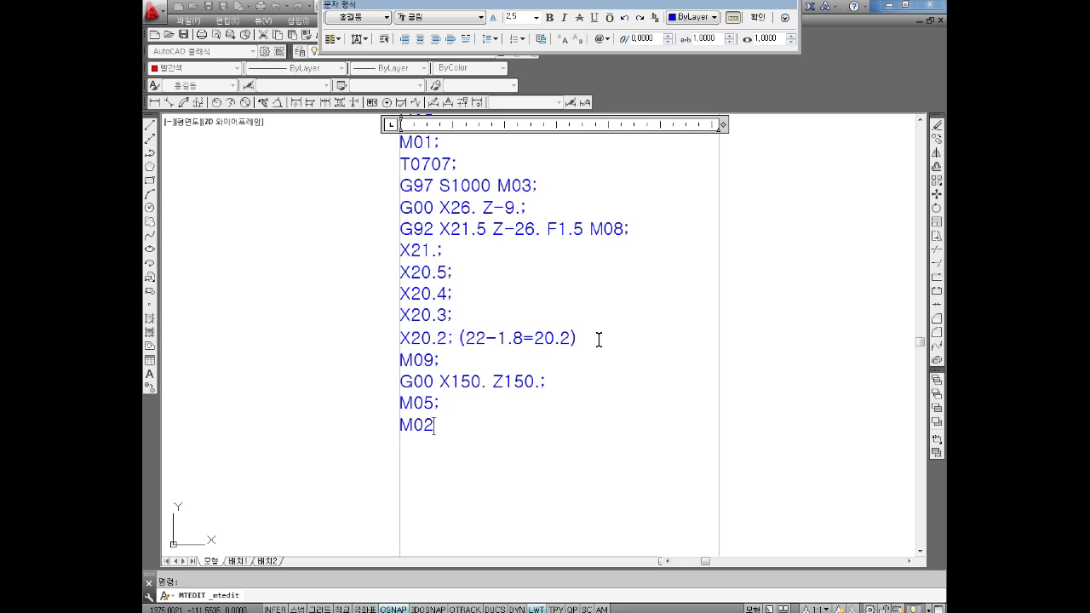
{"action": "key", "text": "BackSpace"}
{"action": "key", "text": "BackSpace"}
{"action": "type", "text": "01;"}
{"action": "key", "text": "Return"}
{"action": "type", "text": "T0303; G97 S"}
{"action": "type", "text": "150"}
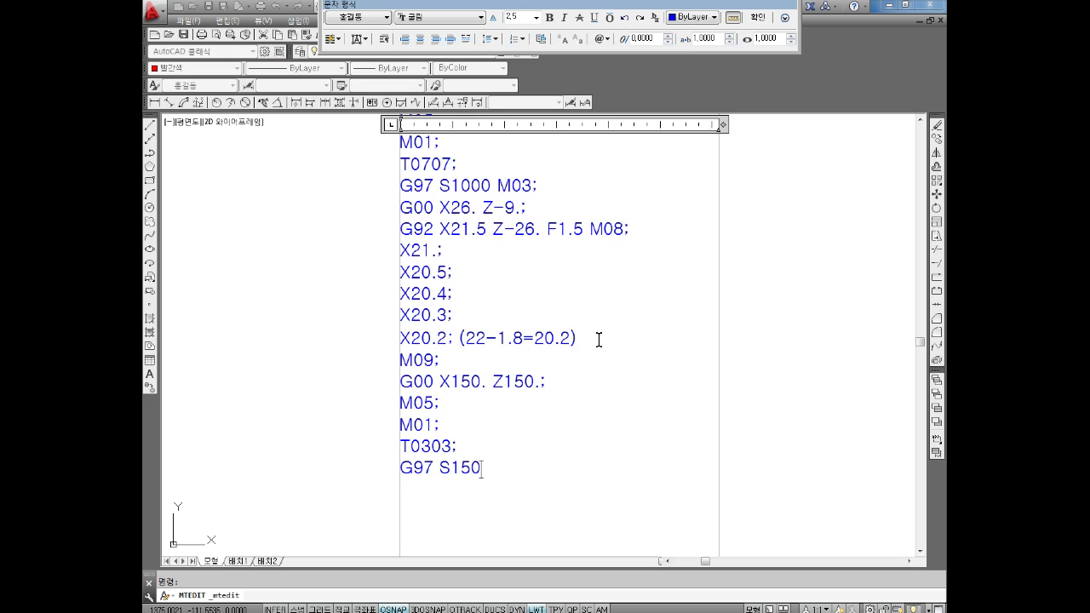
{"action": "type", "text": "0 M03; G"}
{"action": "type", "text": "00 X"}
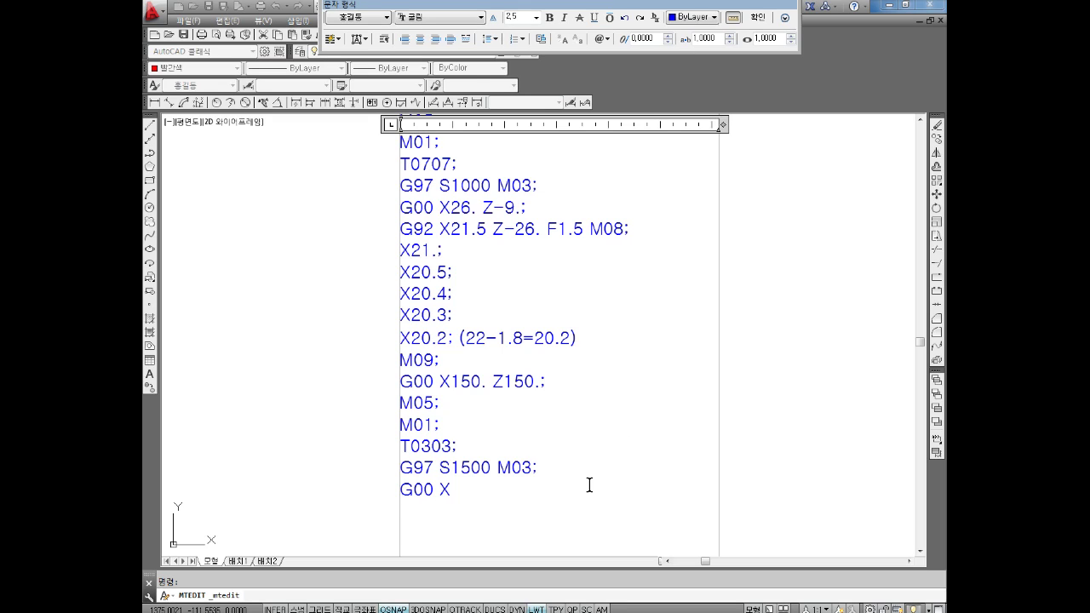
{"action": "key", "text": "super"}
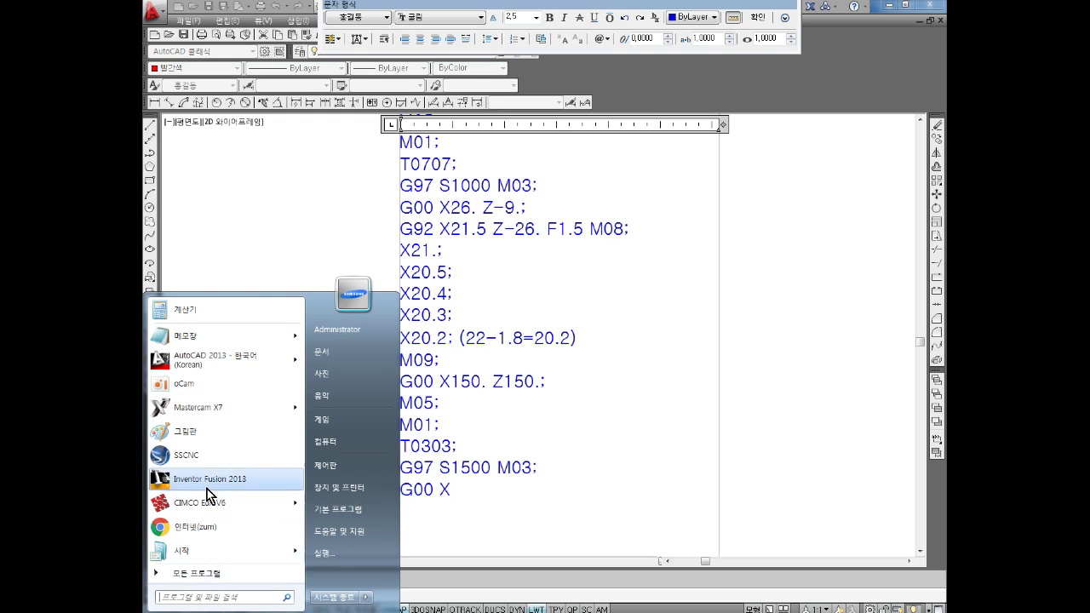
In Paint, sketch a black zigzag thread profile with red peak marks and a leftward red arrow.
{"action": "left_click", "coordinate": [210, 430]}
{"action": "mouse_move", "coordinate": [226, 304]}
{"action": "left_mouse_down"}
{"action": "mouse_move", "coordinate": [431, 251]}
{"action": "mouse_move", "coordinate": [537, 258]}
{"action": "mouse_move", "coordinate": [582, 197]}
{"action": "mouse_move", "coordinate": [619, 312]}
{"action": "left_mouse_up"}
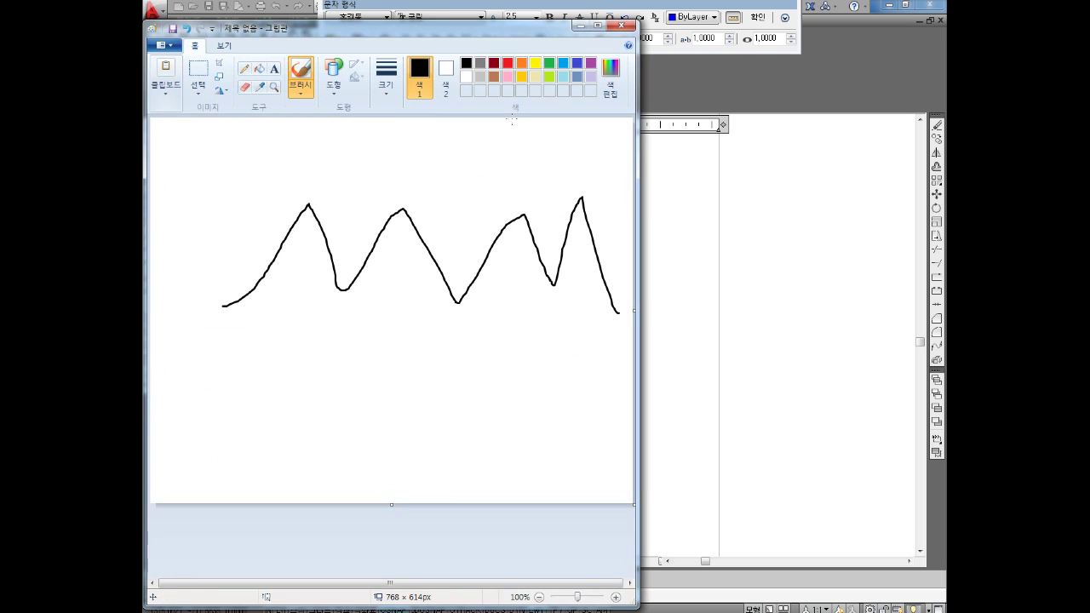
{"action": "left_click", "coordinate": [508, 63]}
{"action": "left_click_drag", "start_coordinate": [287, 229], "coordinate": [311, 175]}
{"action": "mouse_move", "coordinate": [390, 232]}
{"action": "left_mouse_down"}
{"action": "mouse_move", "coordinate": [404, 181]}
{"action": "mouse_move", "coordinate": [389, 178]}
{"action": "left_mouse_up"}
{"action": "mouse_move", "coordinate": [505, 232]}
{"action": "left_mouse_down"}
{"action": "mouse_move", "coordinate": [516, 172]}
{"action": "mouse_move", "coordinate": [526, 212]}
{"action": "left_mouse_up"}
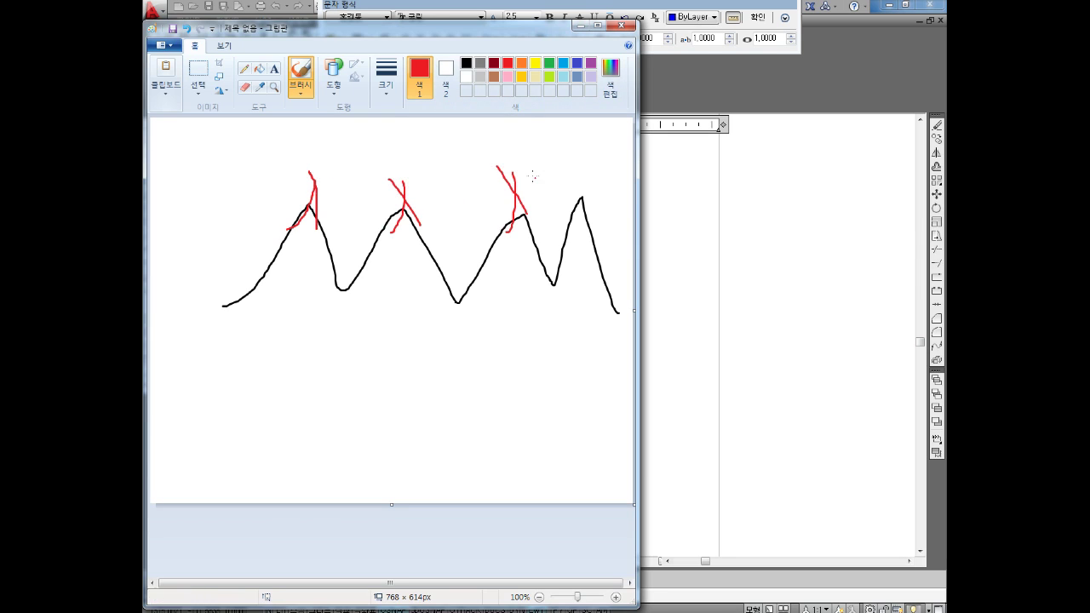
{"action": "left_click_drag", "start_coordinate": [571, 173], "coordinate": [575, 217]}
{"action": "mouse_move", "coordinate": [566, 172]}
{"action": "left_mouse_down"}
{"action": "mouse_move", "coordinate": [584, 216]}
{"action": "mouse_move", "coordinate": [206, 212]}
{"action": "mouse_move", "coordinate": [233, 237]}
{"action": "left_mouse_up"}
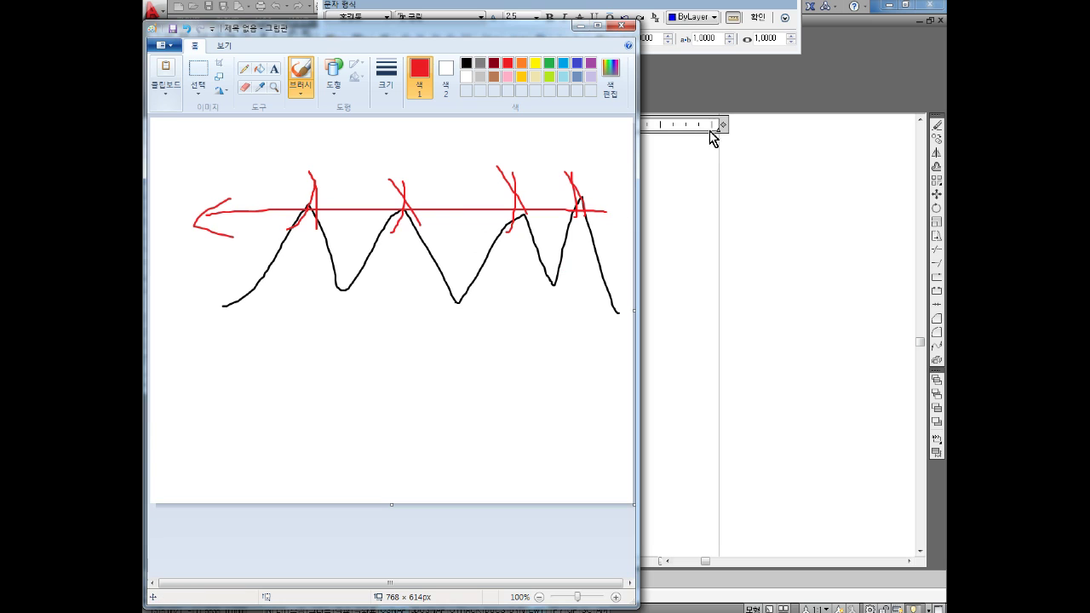
{"action": "left_click", "coordinate": [579, 25]}
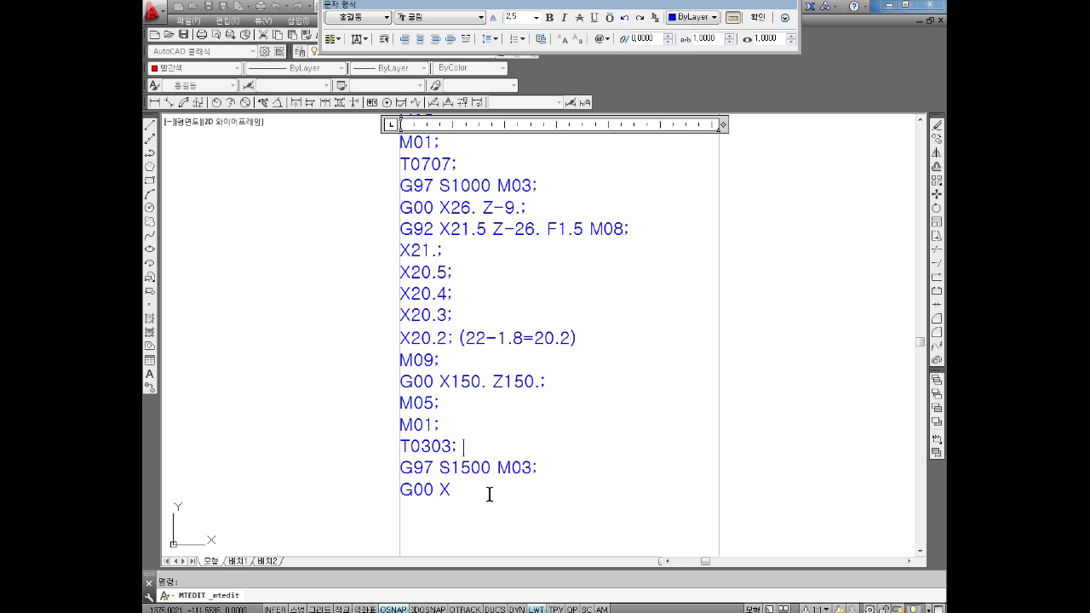
Add ' (-0.2~-0.3)' after T0303; and complete the line G00 X21.8 Z-9.; in the MText.
{"action": "type", "text": "(-"}
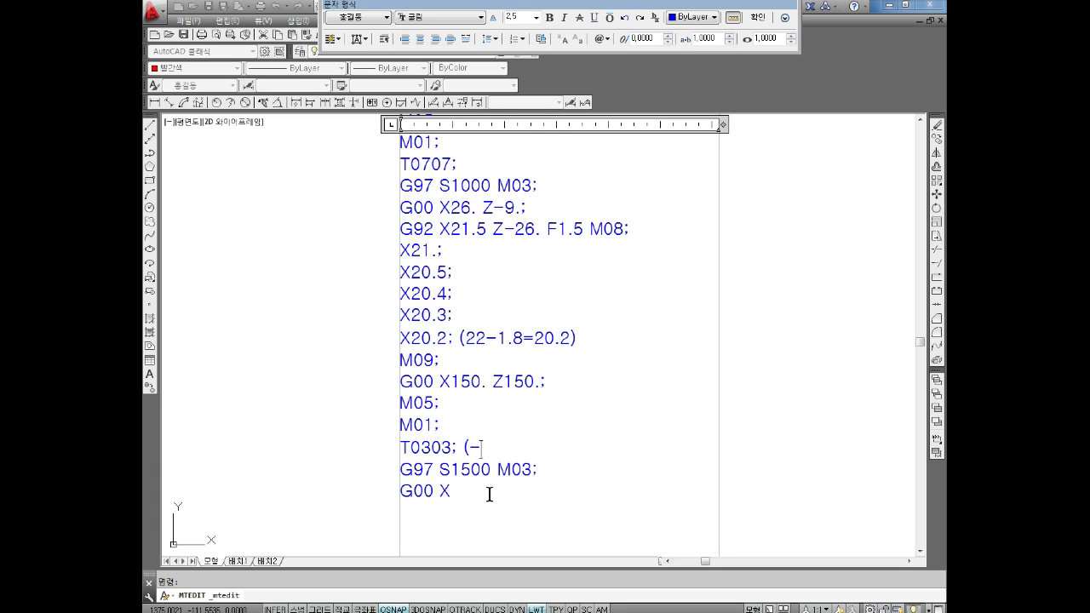
{"action": "type", "text": "0."}
{"action": "key", "text": "BackSpace"}
{"action": "key", "text": "Return"}
{"action": "left_click", "coordinate": [504, 501]}
{"action": "left_click", "coordinate": [456, 494]}
{"action": "type", "text": "21.8 Z-9.;"}
{"action": "left_click", "coordinate": [299, 495]}
{"action": "scroll", "coordinate": [447, 400], "scroll_direction": "up", "scroll_amount": 2}
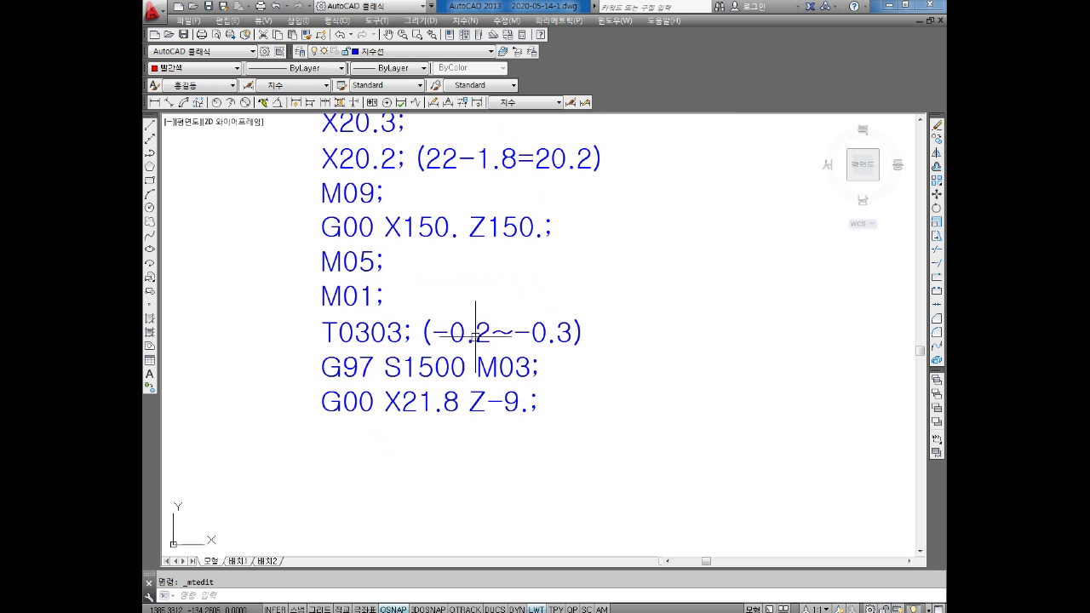
{"action": "left_click", "coordinate": [532, 397]}
Reopen the program MText and add the blocks G01 Z-26. F0.1 M08; and X26. M09.
{"action": "key", "text": "Escape"}
{"action": "double_click", "coordinate": [538, 398]}
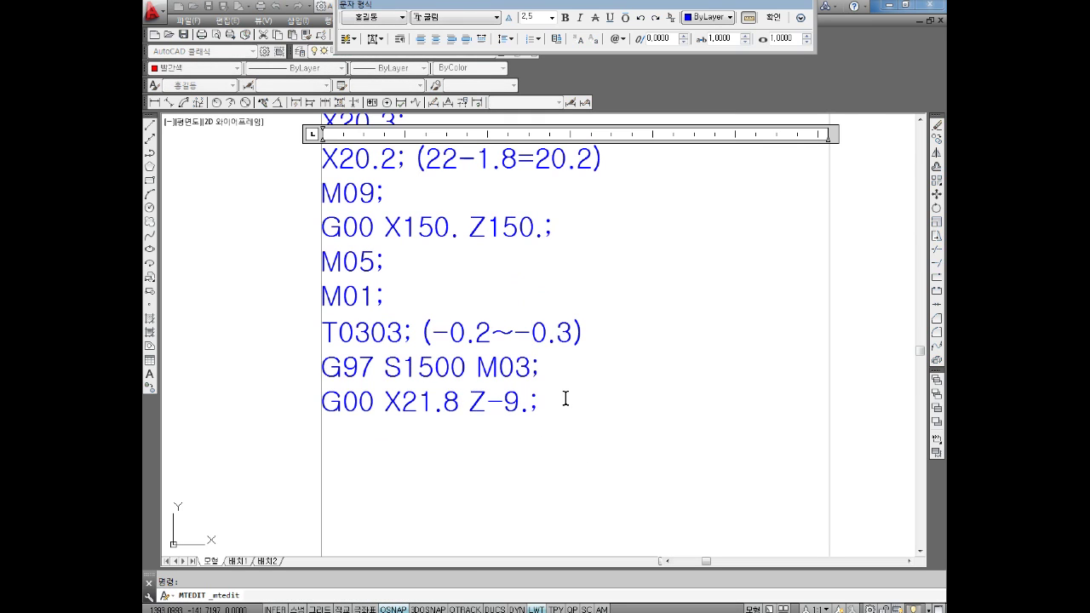
{"action": "type", "text": "G01 Z-"}
{"action": "type", "text": "26. F0.1 M08"}
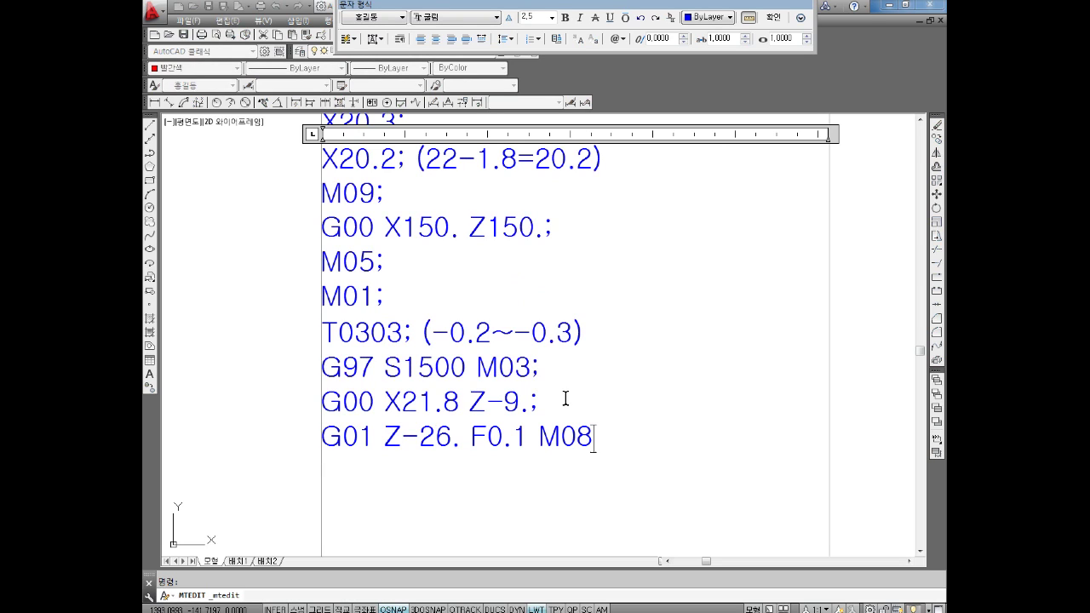
{"action": "type", "text": "; "}
{"action": "type", "text": "X"}
{"action": "type", "text": "2"}
{"action": "type", "text": "6."}
{"action": "type", "text": " M09;"}
{"action": "key", "text": "End"}
Append G00 X150. Z150., M05;, M30; and a closing %, then close the editor.
{"action": "key", "text": "Return"}
{"action": "type", "text": "G"}
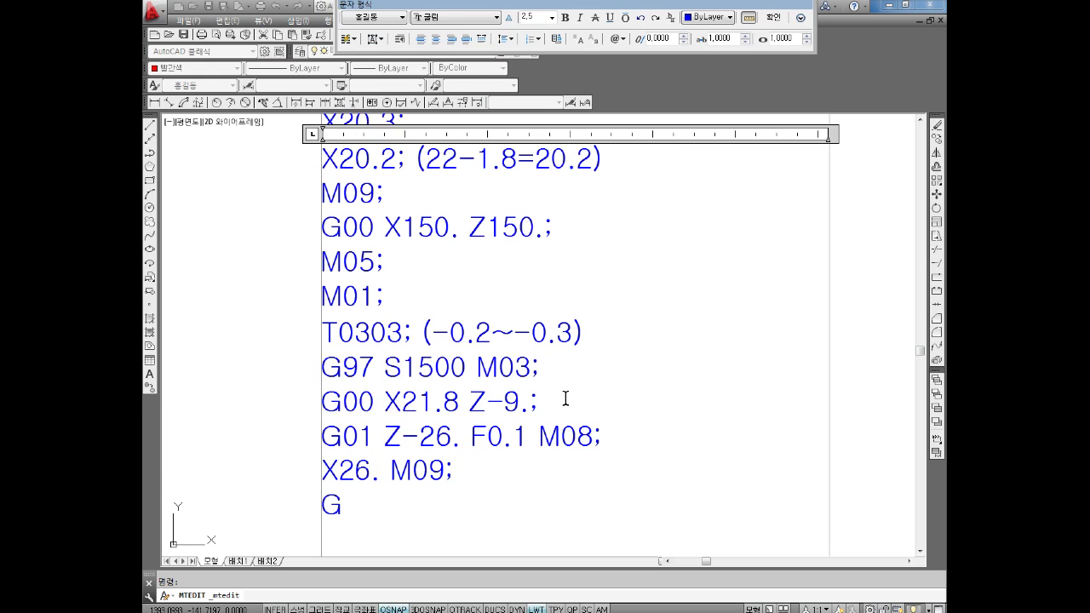
{"action": "type", "text": "00 X150. Z150.;"}
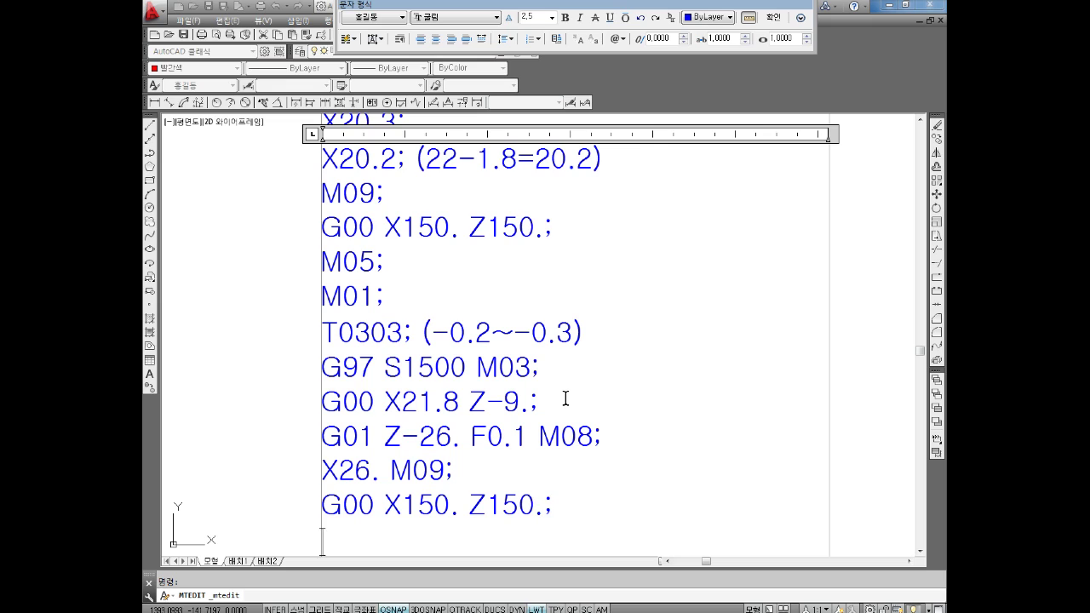
{"action": "key", "text": "Return"}
{"action": "type", "text": "M05;"}
{"action": "key", "text": "Return"}
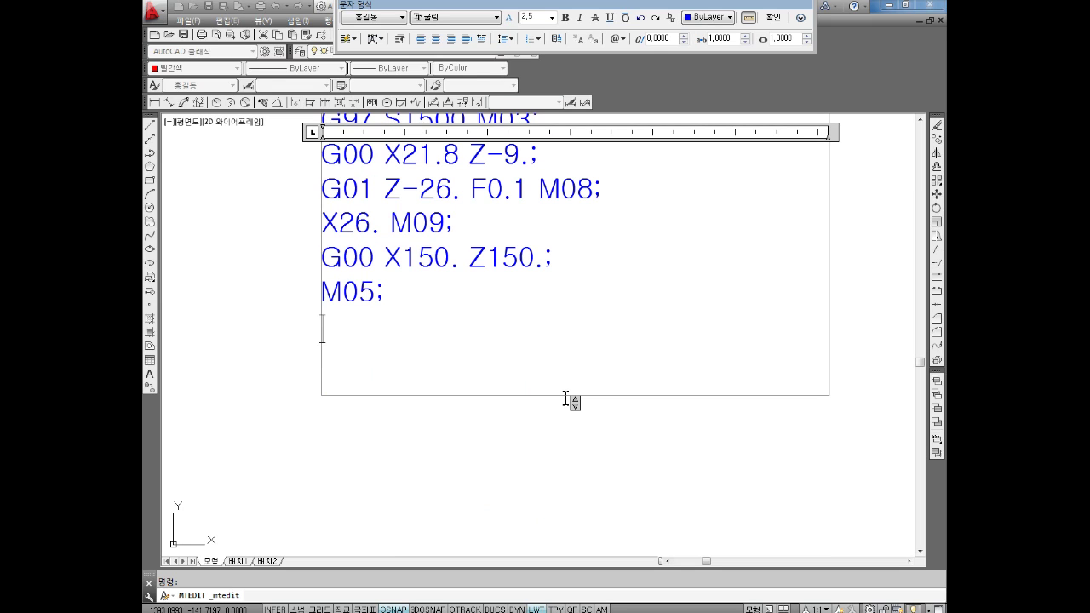
{"action": "type", "text": "M30"}
{"action": "key", "text": "BackSpace"}
{"action": "key", "text": "BackSpace"}
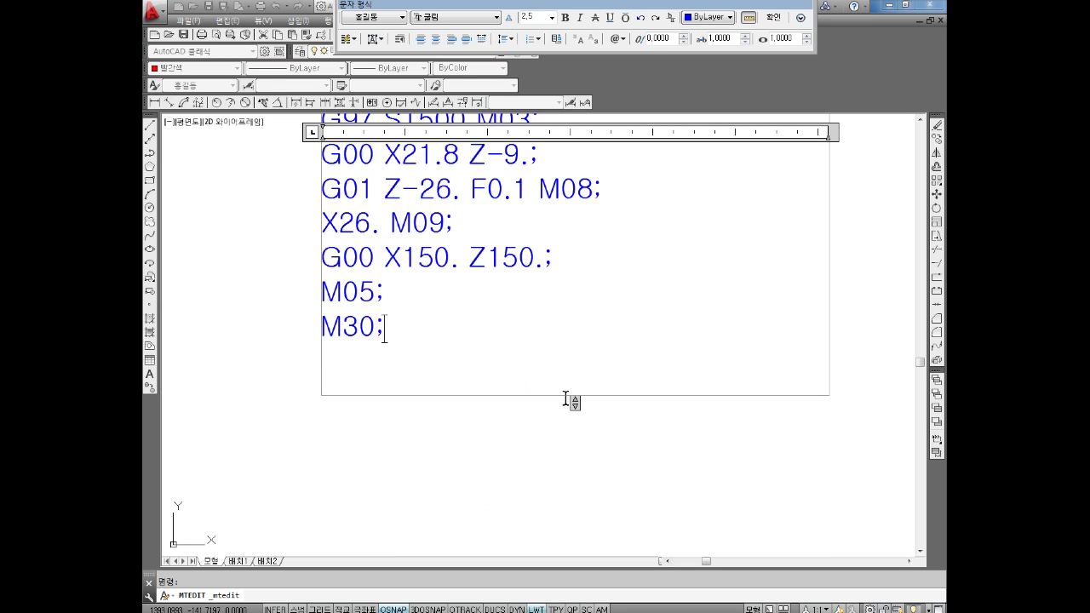
{"action": "key", "text": "Return"}
{"action": "type", "text": "%"}
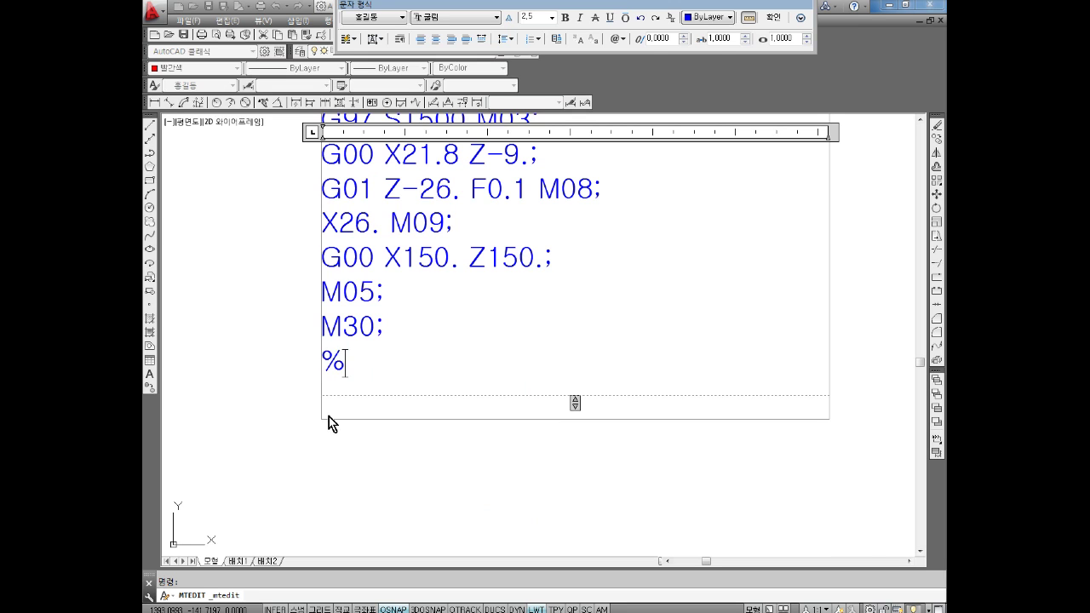
{"action": "left_click", "coordinate": [218, 336]}
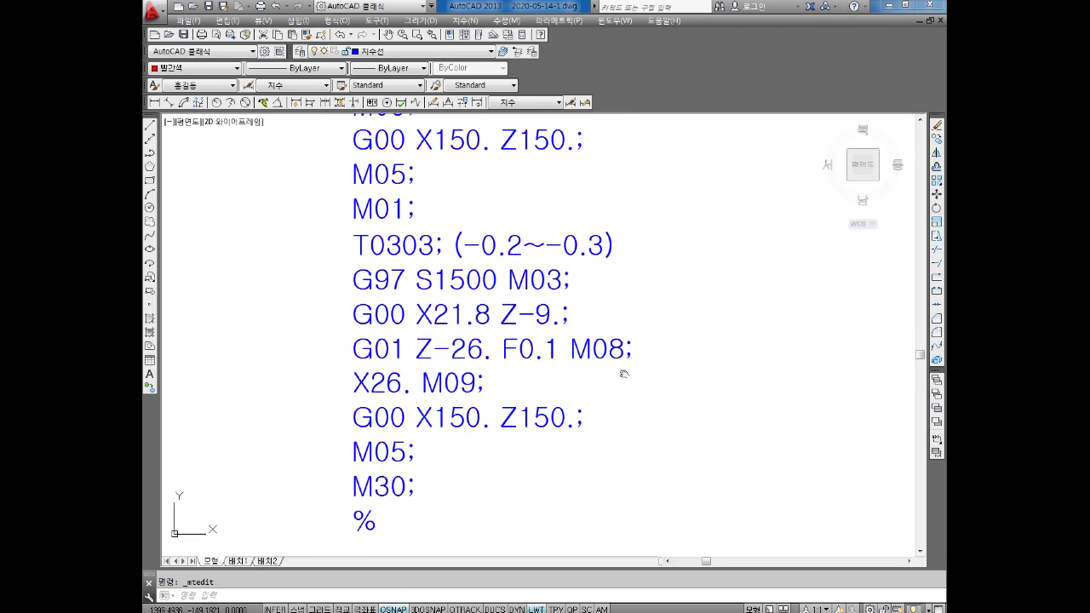
Zoom and pan to the NC program text block and open it in the text editor.
{"action": "scroll", "coordinate": [631, 367], "scroll_direction": "down", "scroll_amount": 2}
{"action": "scroll", "coordinate": [574, 389], "scroll_direction": "down", "scroll_amount": 1}
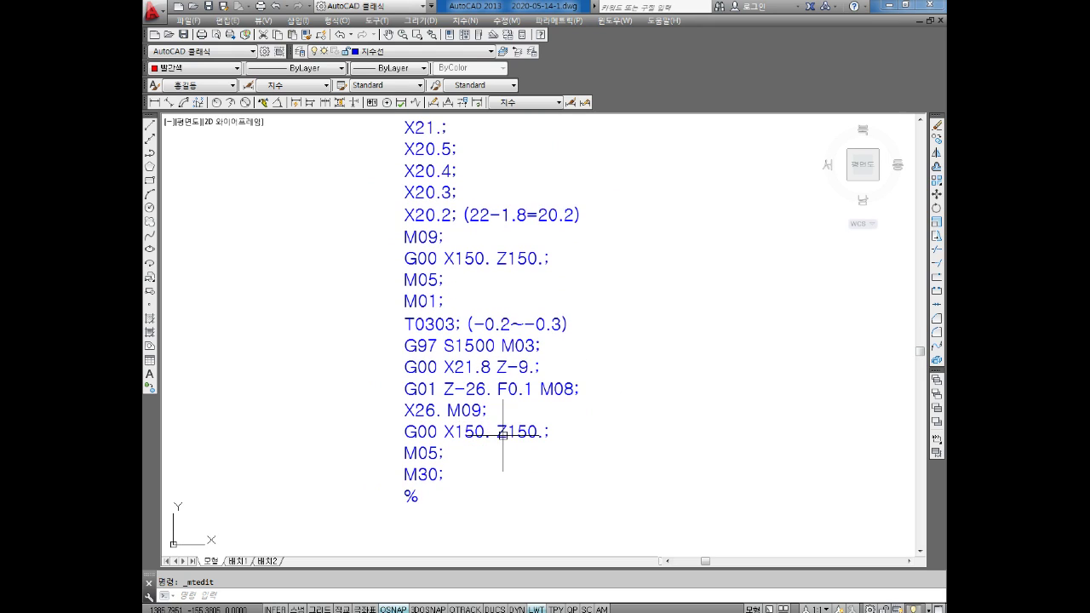
{"action": "scroll", "coordinate": [503, 432], "scroll_direction": "up", "scroll_amount": 2}
{"action": "middle_click_drag", "start_coordinate": [502, 432], "coordinate": [510, 396]}
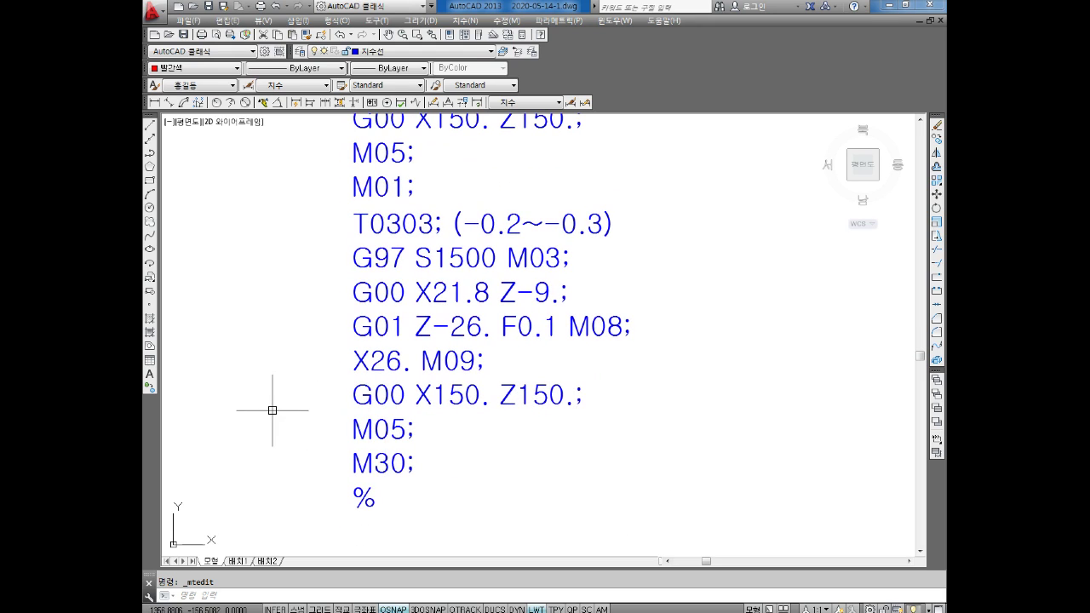
{"action": "scroll", "coordinate": [270, 409], "scroll_direction": "down", "scroll_amount": 3}
{"action": "scroll", "coordinate": [662, 384], "scroll_direction": "down", "scroll_amount": 3}
{"action": "scroll", "coordinate": [639, 365], "scroll_direction": "up", "scroll_amount": 2}
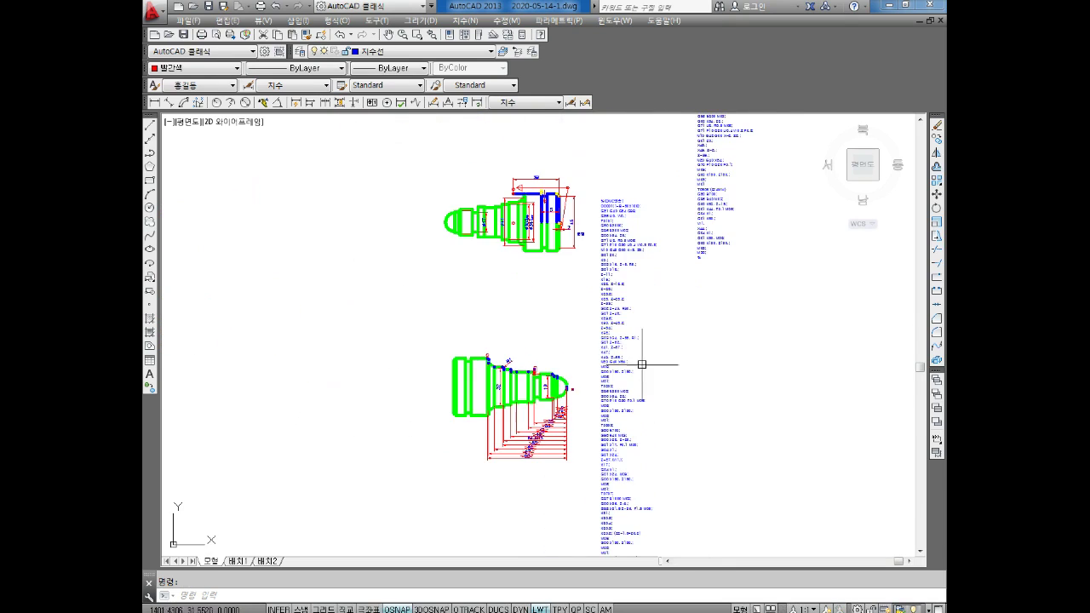
{"action": "middle_click_drag", "start_coordinate": [639, 365], "coordinate": [607, 419]}
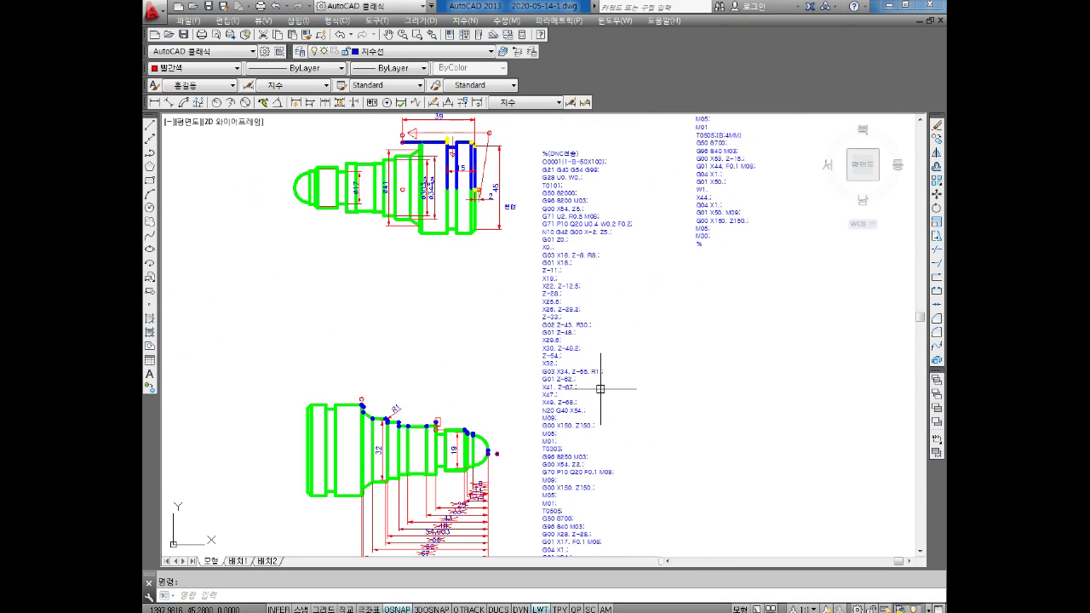
{"action": "scroll", "coordinate": [627, 309], "scroll_direction": "down", "scroll_amount": 3}
{"action": "scroll", "coordinate": [540, 353], "scroll_direction": "up", "scroll_amount": 3}
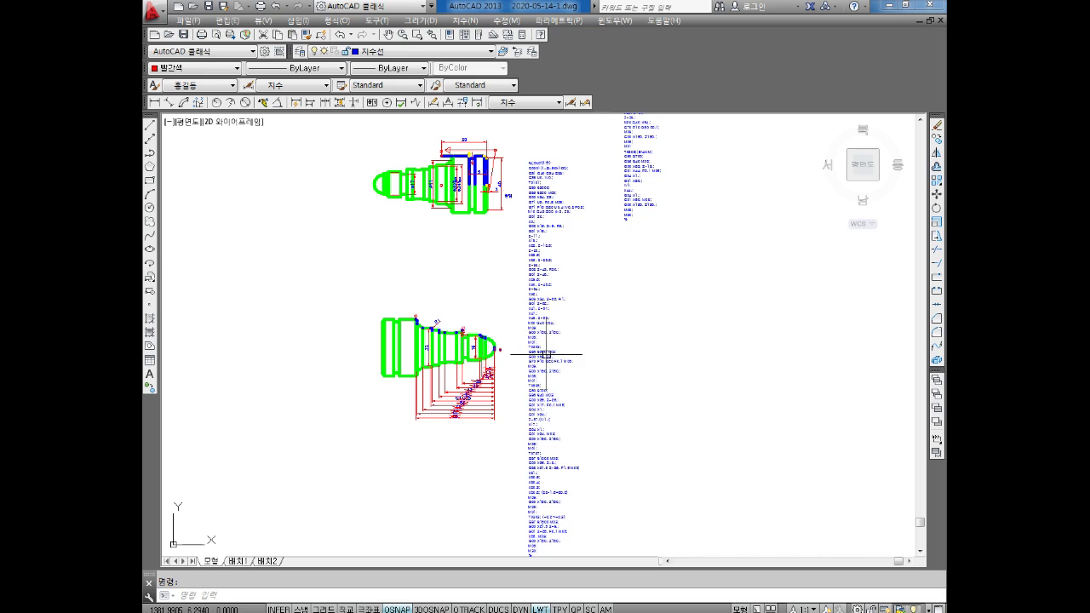
{"action": "left_click", "coordinate": [545, 355]}
{"action": "double_click", "coordinate": [546, 355]}
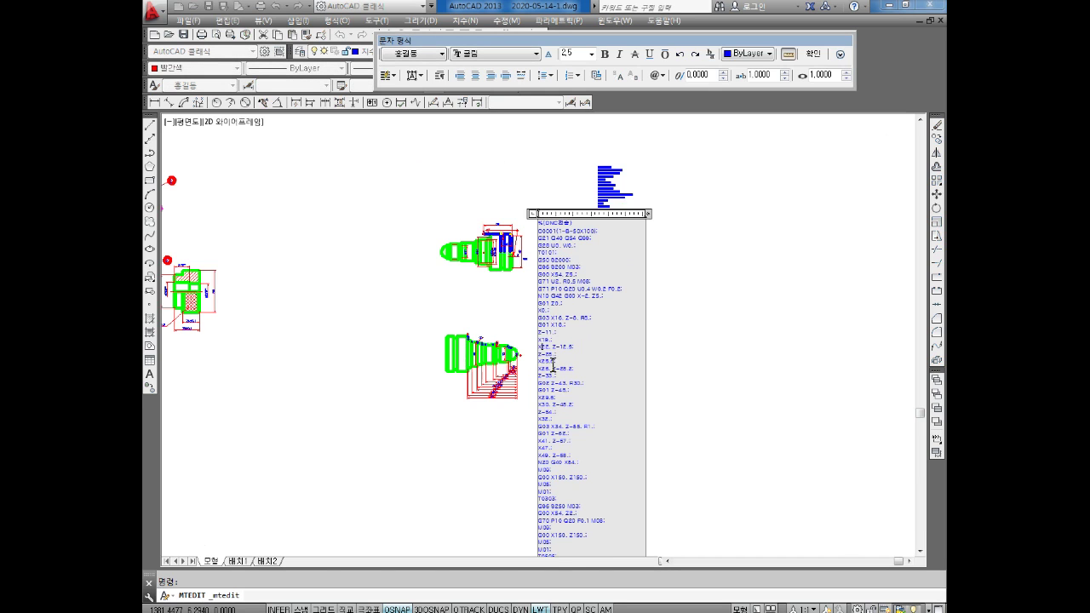
Select every line of the NC program, from %(DNC전송) to the end, for copying.
{"action": "scroll", "coordinate": [547, 302], "scroll_direction": "down", "scroll_amount": 1}
{"action": "scroll", "coordinate": [562, 269], "scroll_direction": "down", "scroll_amount": 2}
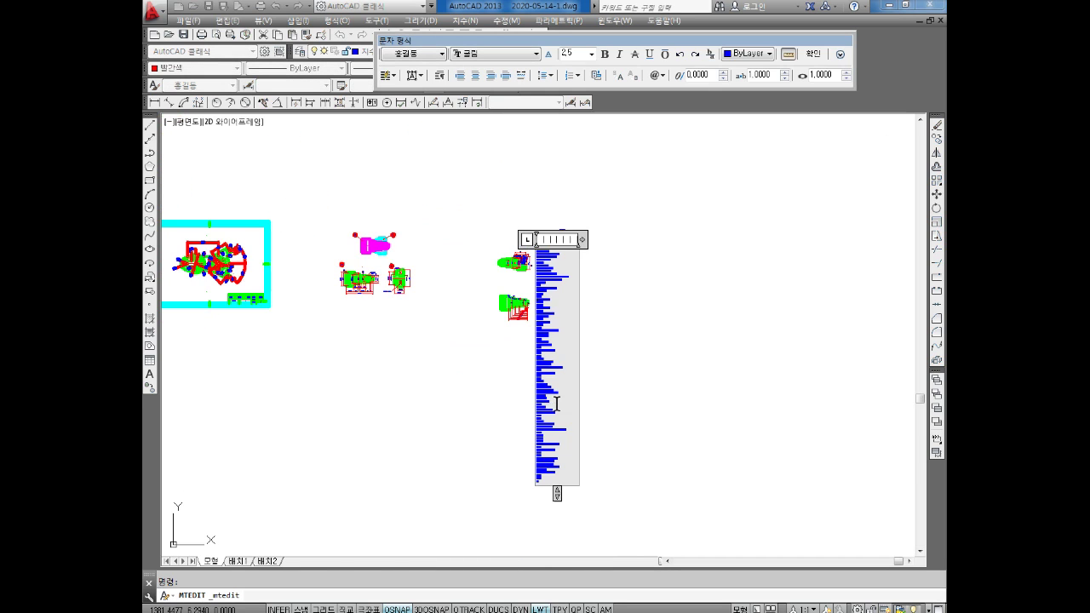
{"action": "scroll", "coordinate": [545, 340], "scroll_direction": "down", "scroll_amount": 2}
{"action": "scroll", "coordinate": [533, 407], "scroll_direction": "up", "scroll_amount": 2}
{"action": "mouse_move", "coordinate": [520, 458]}
{"action": "left_mouse_down"}
{"action": "mouse_move", "coordinate": [511, 275]}
{"action": "mouse_move", "coordinate": [409, 152]}
{"action": "left_mouse_up"}
{"action": "scroll", "coordinate": [527, 267], "scroll_direction": "up", "scroll_amount": 2}
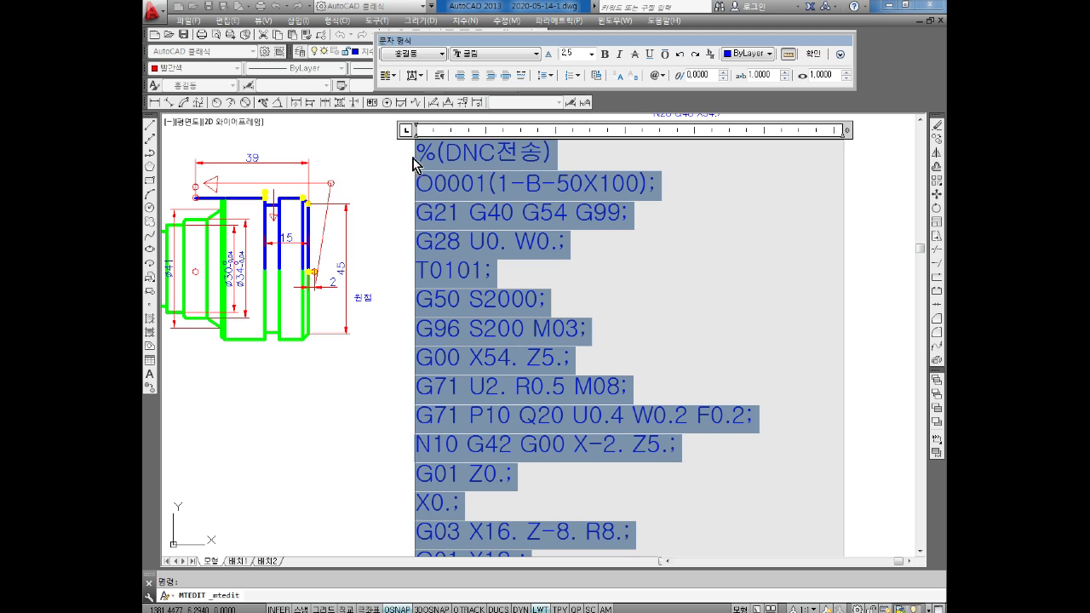
Paste the copied NC program into a new Notepad document and maximize the window.
{"action": "key", "text": "alt+Tab"}
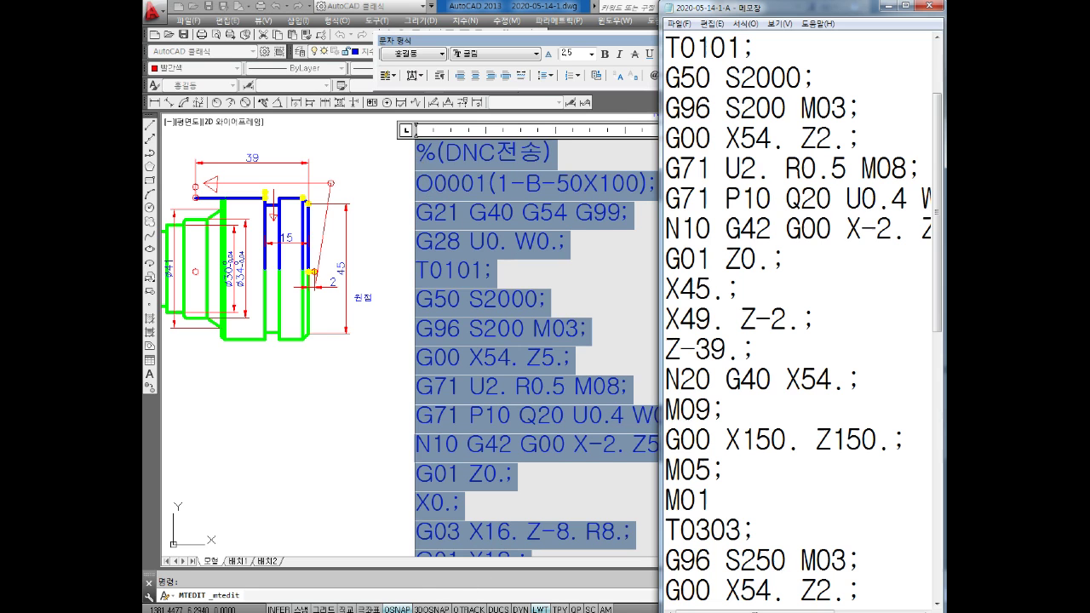
{"action": "left_click", "coordinate": [677, 24]}
{"action": "left_click", "coordinate": [692, 39]}
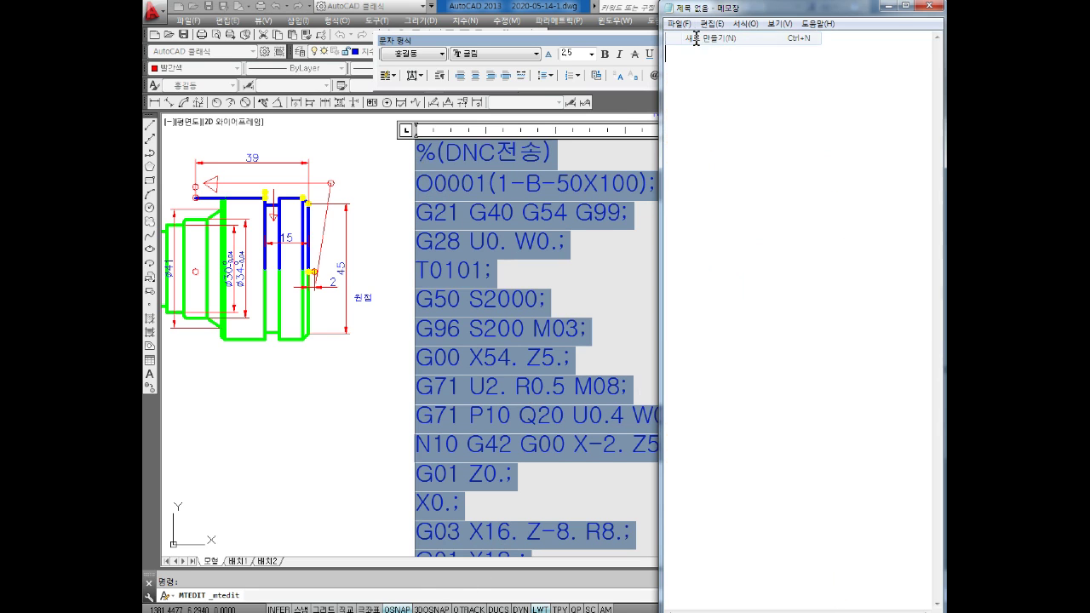
{"action": "key", "text": "ctrl+v"}
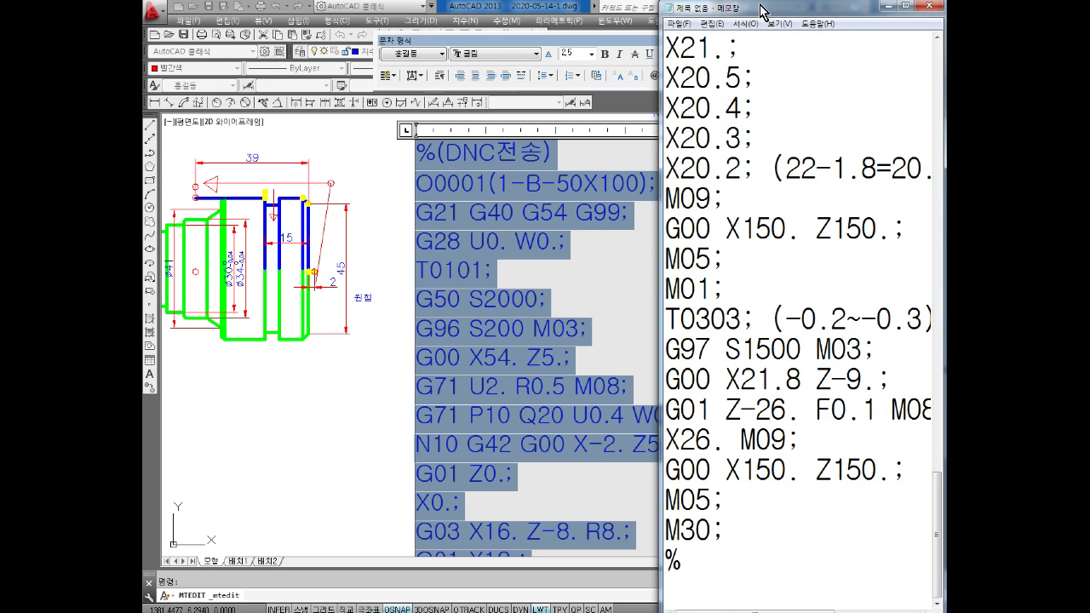
{"action": "left_click_drag", "start_coordinate": [761, 10], "coordinate": [571, 23]}
{"action": "left_click", "coordinate": [716, 24]}
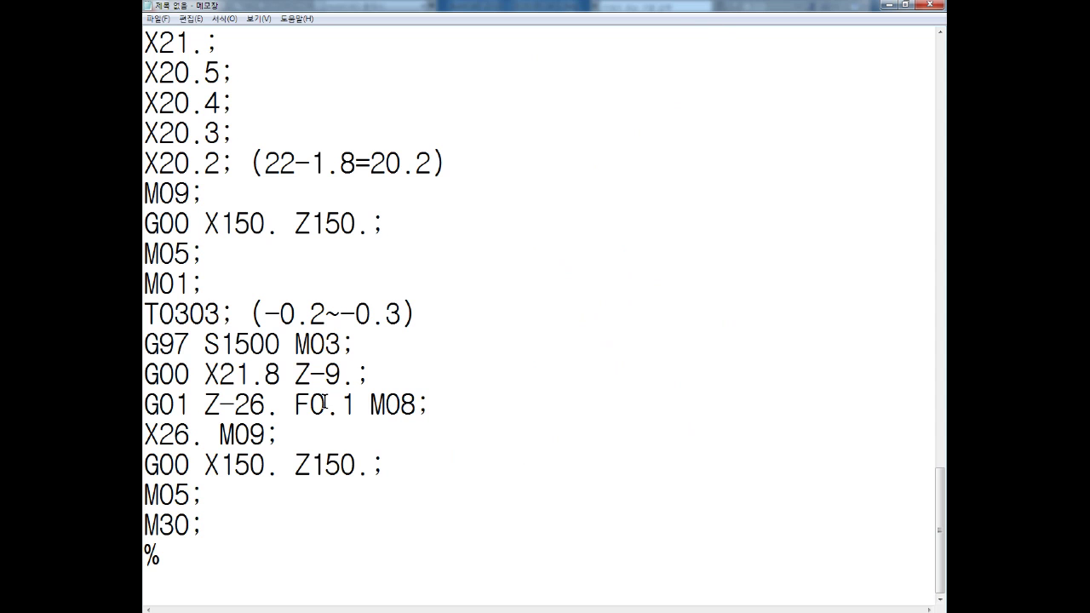
Delete the comment after T0303 and the (22-1.8=20.2) comment after X20.2.
{"action": "left_click", "coordinate": [297, 479]}
{"action": "key", "text": "BackSpace"}
{"action": "key", "text": "BackSpace"}
{"action": "key", "text": "BackSpace"}
{"action": "key", "text": "BackSpace"}
{"action": "key", "text": "BackSpace"}
{"action": "key", "text": "BackSpace"}
{"action": "key", "text": "BackSpace"}
{"action": "key", "text": "BackSpace"}
{"action": "key", "text": "BackSpace"}
{"action": "key", "text": "BackSpace"}
{"action": "key", "text": "Down"}
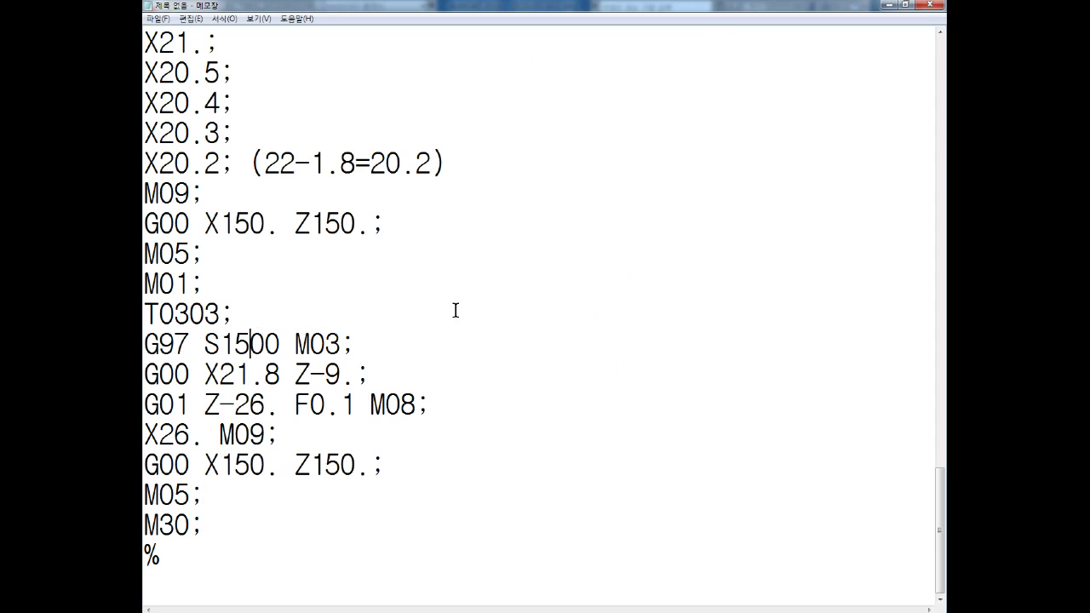
{"action": "key", "text": "ctrl+End"}
{"action": "key", "text": "Up"}
{"action": "key", "text": "Up"}
{"action": "key", "text": "Up"}
{"action": "key", "text": "Up"}
{"action": "key", "text": "Up"}
{"action": "key", "text": "Up"}
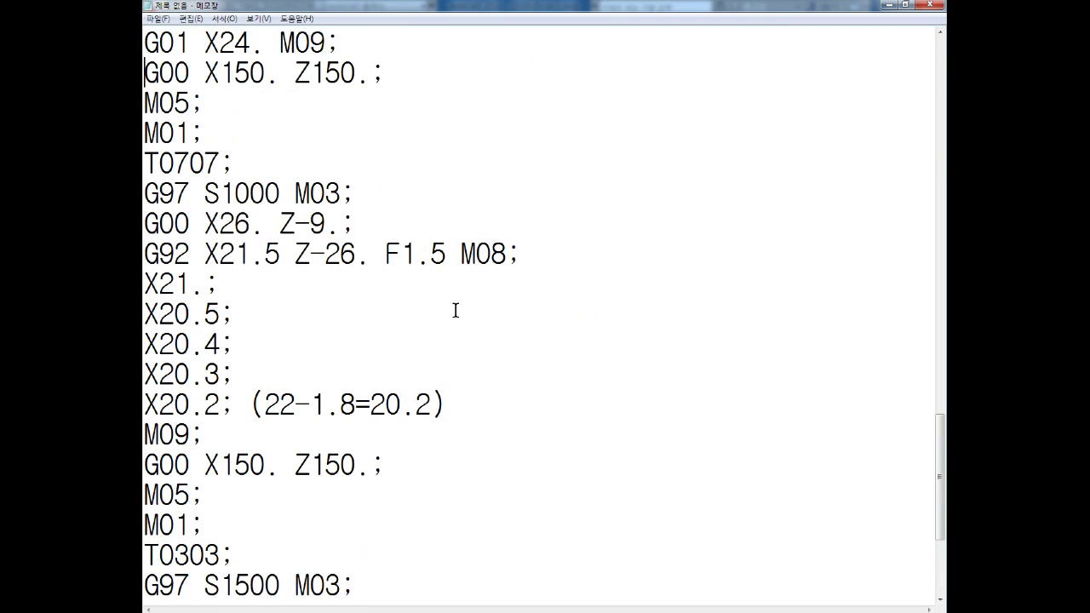
{"action": "left_click", "coordinate": [469, 407]}
{"action": "key", "text": "BackSpace"}
{"action": "key", "text": "BackSpace"}
{"action": "key", "text": "BackSpace"}
{"action": "key", "text": "BackSpace"}
{"action": "key", "text": "BackSpace"}
{"action": "key", "text": "BackSpace"}
{"action": "key", "text": "BackSpace"}
{"action": "key", "text": "BackSpace"}
{"action": "key", "text": "BackSpace"}
{"action": "key", "text": "BackSpace"}
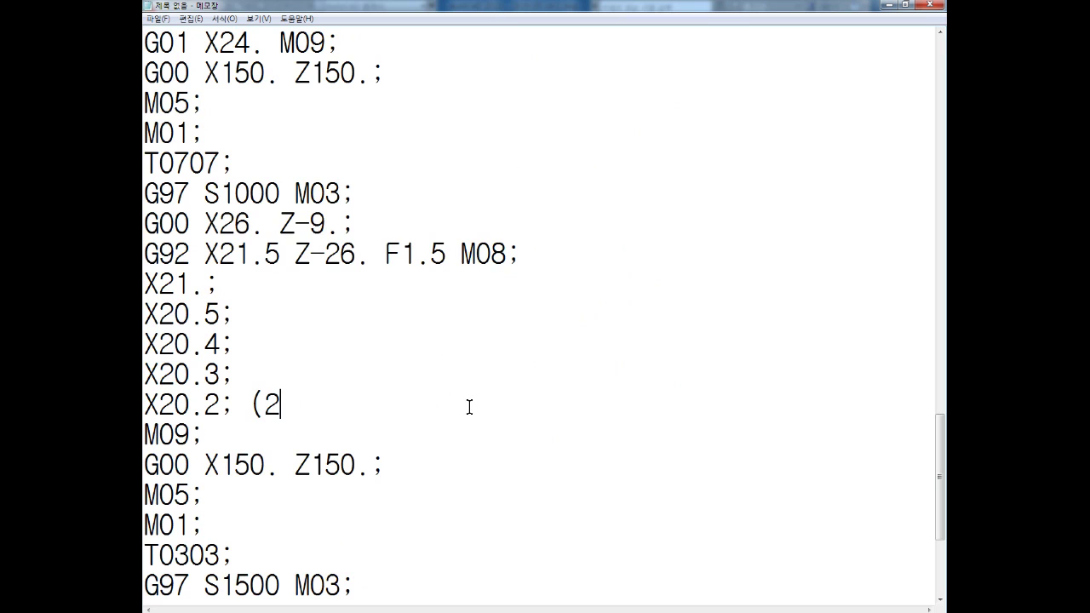
{"action": "key", "text": "BackSpace"}
{"action": "key", "text": "BackSpace"}
{"action": "key", "text": "Up"}
Remove the (DNC전송) comment from the opening % line.
{"action": "key", "text": "Up"}
{"action": "key", "text": "Up"}
{"action": "key", "text": "Up"}
{"action": "key", "text": "Up"}
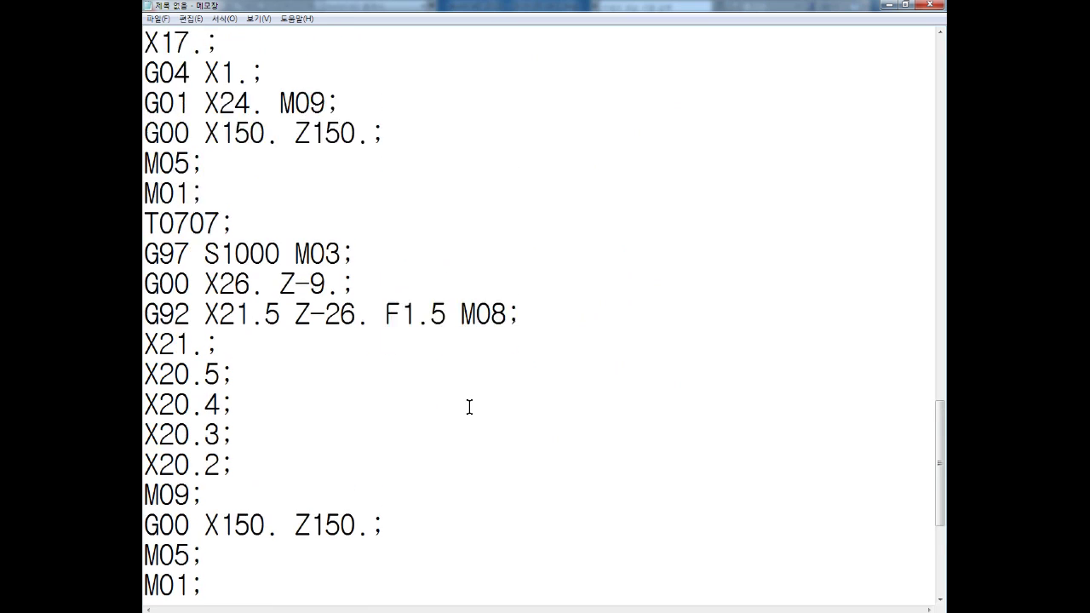
{"action": "key", "text": "Up"}
{"action": "key", "text": "Up"}
{"action": "key", "text": "Up"}
{"action": "key", "text": "Up"}
{"action": "key", "text": "Up"}
{"action": "key", "text": "Up"}
{"action": "key", "text": "Up"}
{"action": "key", "text": "Up"}
{"action": "key", "text": "Up"}
{"action": "key", "text": "Up"}
{"action": "key", "text": "Up"}
{"action": "key", "text": "Up"}
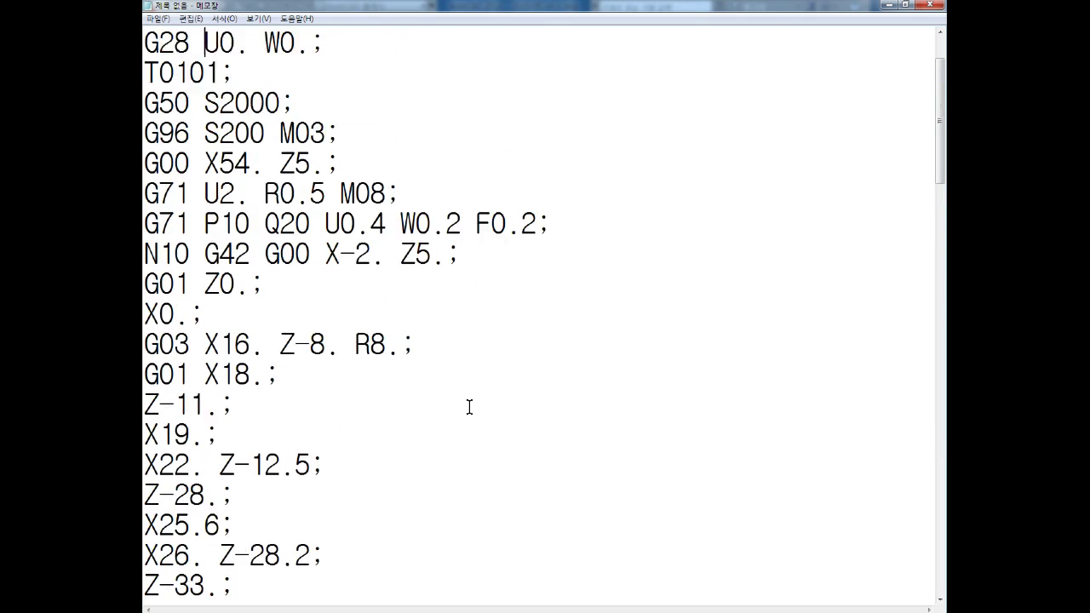
{"action": "key", "text": "Up"}
{"action": "key", "text": "Up"}
{"action": "key", "text": "Up"}
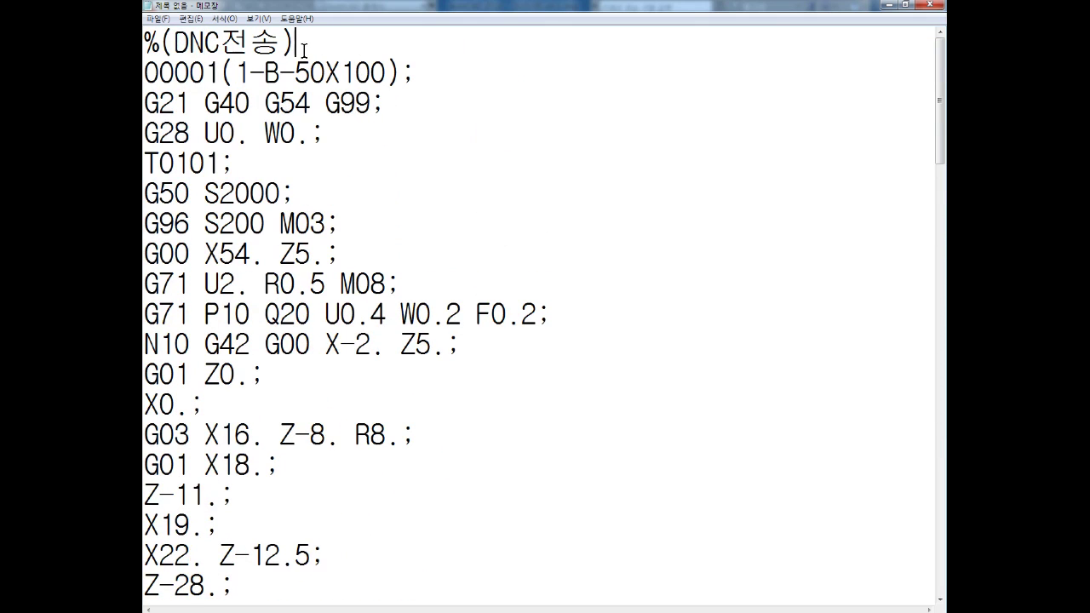
{"action": "key", "text": "BackSpace"}
{"action": "key", "text": "BackSpace"}
{"action": "key", "text": "BackSpace"}
{"action": "key", "text": "BackSpace"}
{"action": "key", "text": "BackSpace"}
{"action": "key", "text": "BackSpace"}
{"action": "key", "text": "BackSpace"}
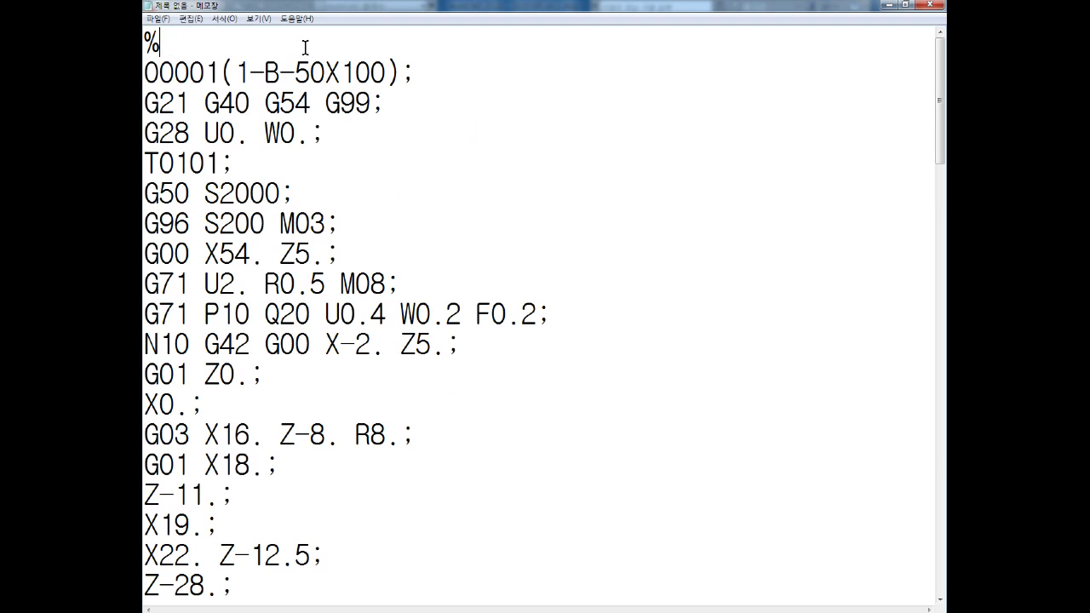
{"action": "left_click", "coordinate": [400, 186]}
Save the program as 2020-05-14-1-B, based on the existing 2020-05-14-1-A name.
{"action": "key", "text": "ctrl+s"}
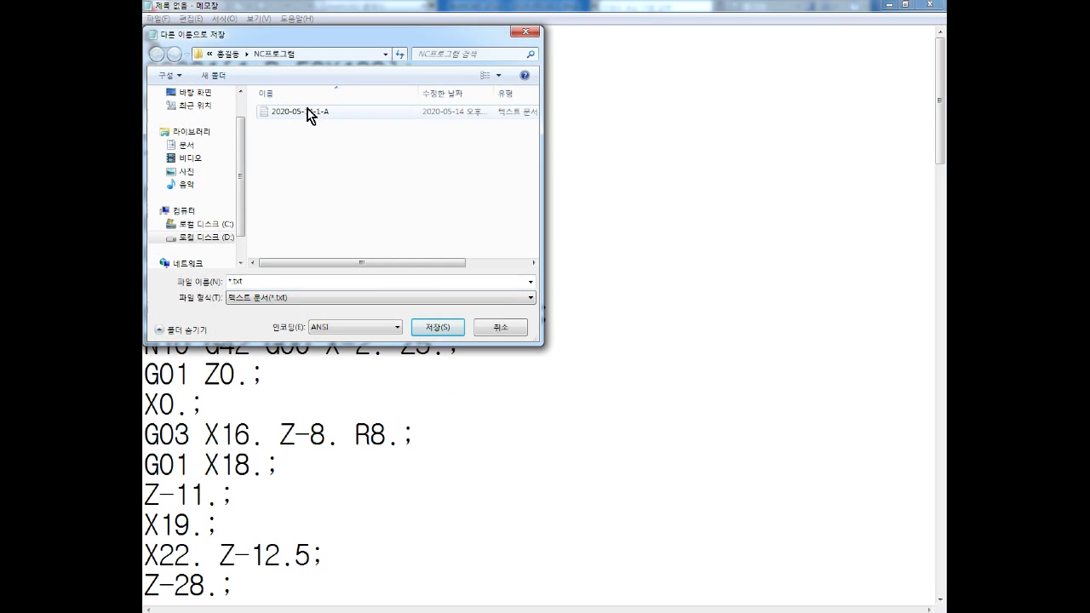
{"action": "left_click", "coordinate": [308, 109]}
{"action": "left_click", "coordinate": [337, 284]}
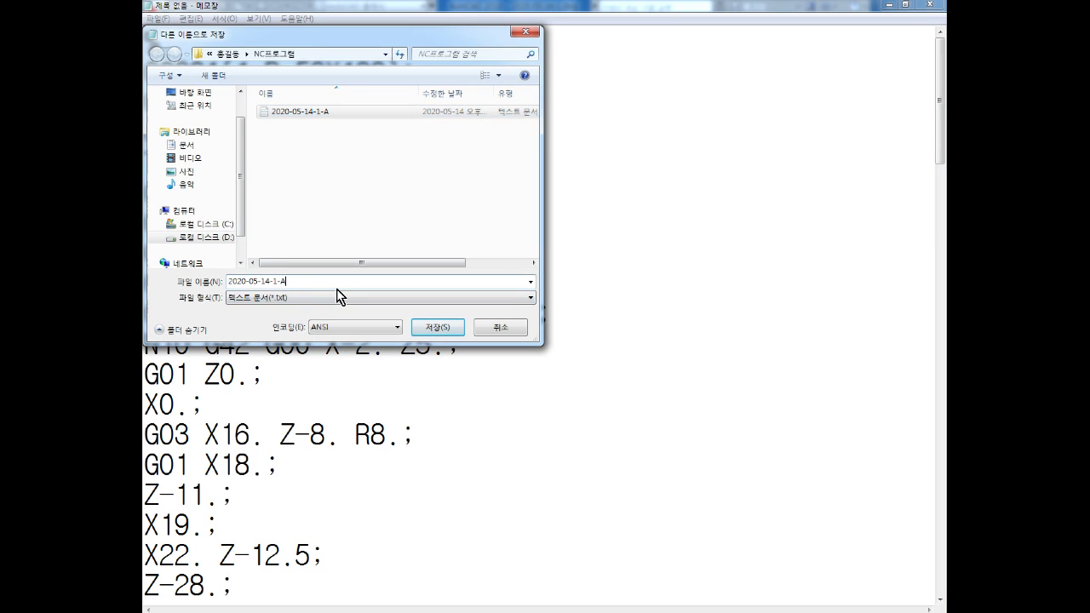
{"action": "key", "text": "BackSpace"}
{"action": "type", "text": "B"}
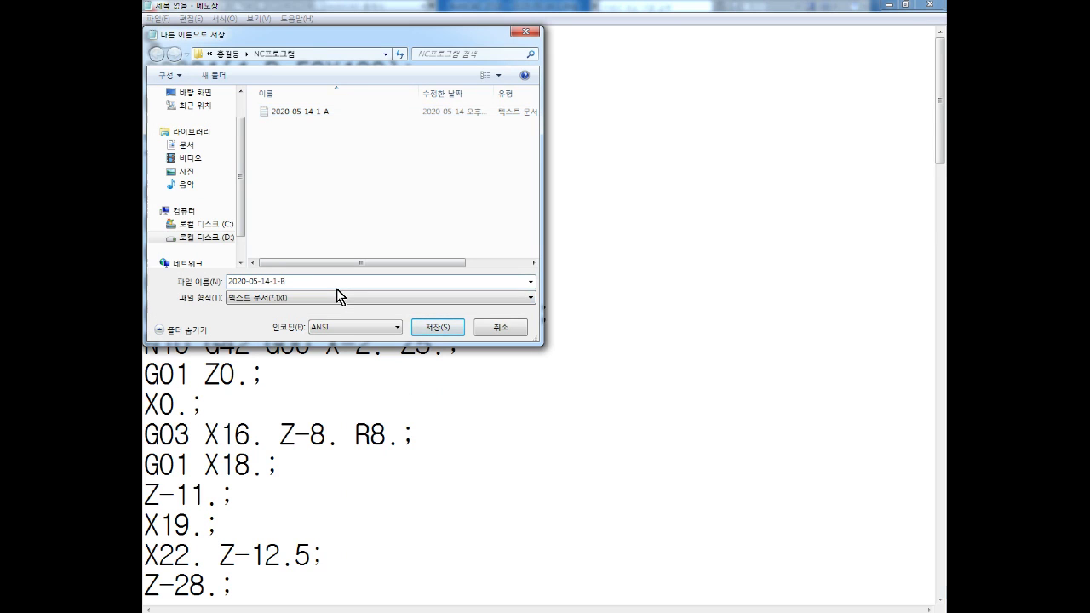
{"action": "key", "text": "Return"}
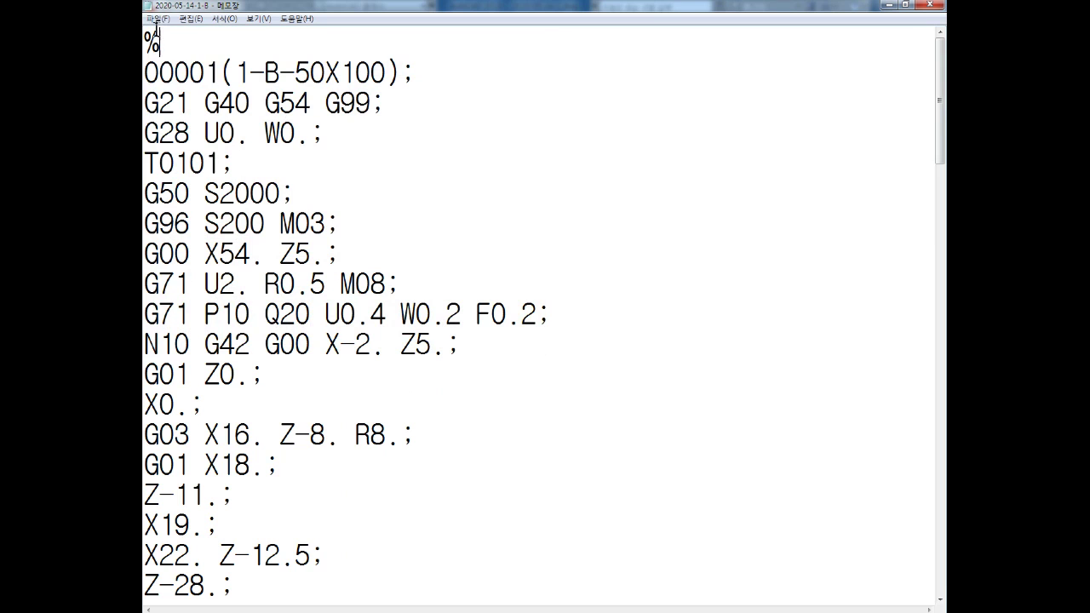
Reopen the saved 2020-05-14-1-B file in Notepad.
{"action": "left_click", "coordinate": [157, 19]}
{"action": "left_click", "coordinate": [167, 43]}
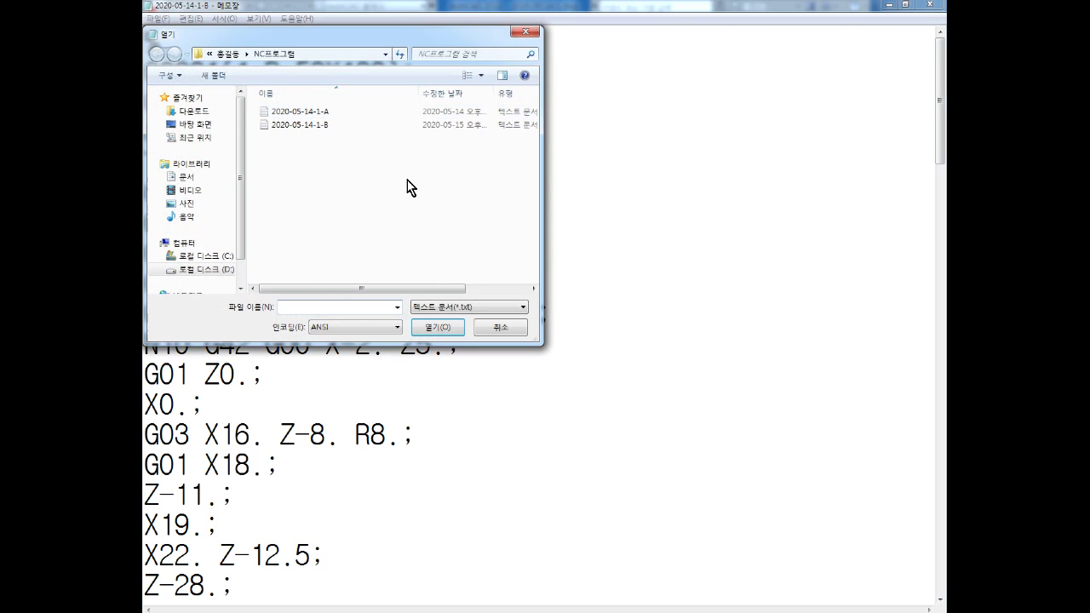
{"action": "double_click", "coordinate": [499, 125]}
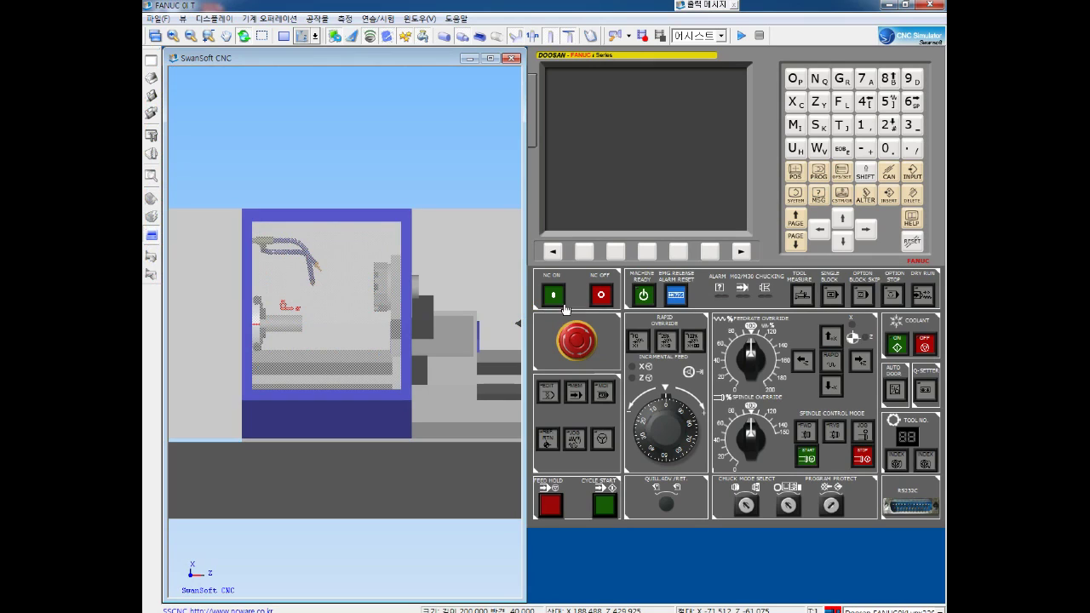
Power on, release E-STOP, ready the machine, and reference-return X and Z to 260.000/491.000.
{"action": "left_click", "coordinate": [553, 297]}
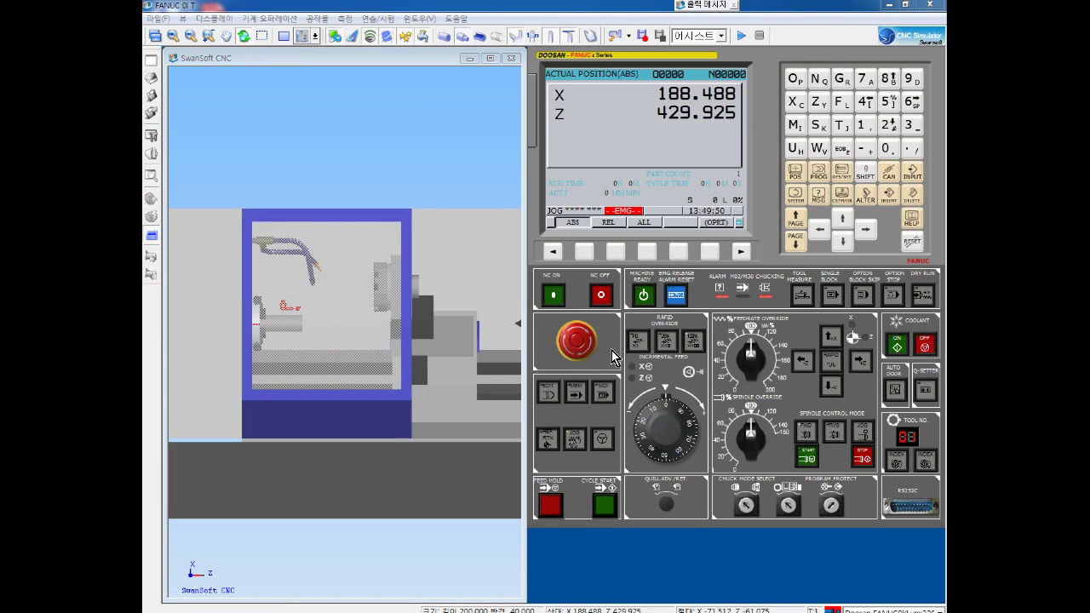
{"action": "left_click", "coordinate": [582, 353]}
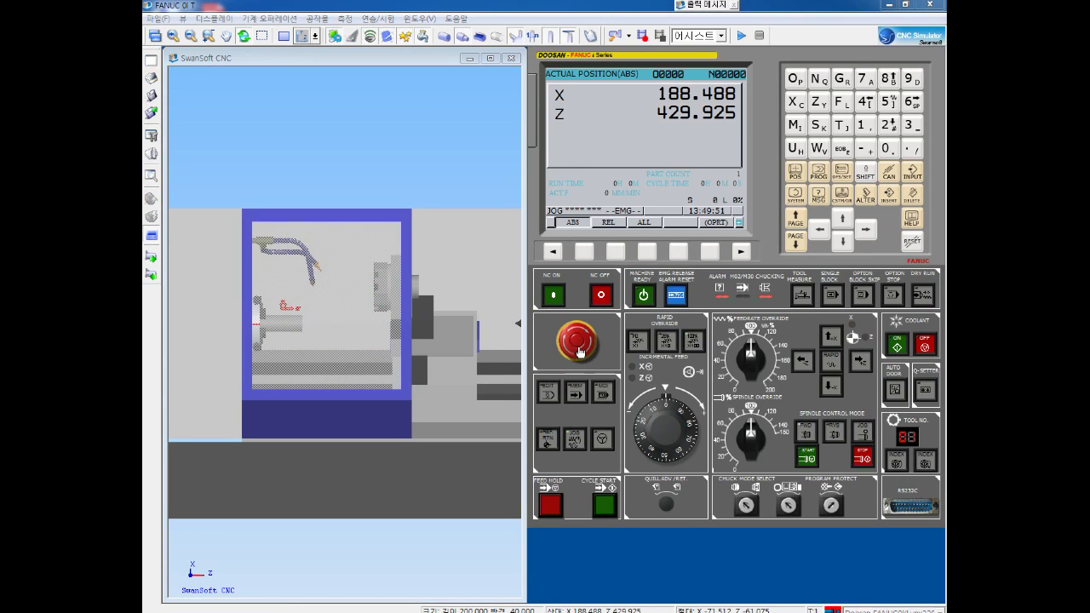
{"action": "left_click", "coordinate": [644, 296]}
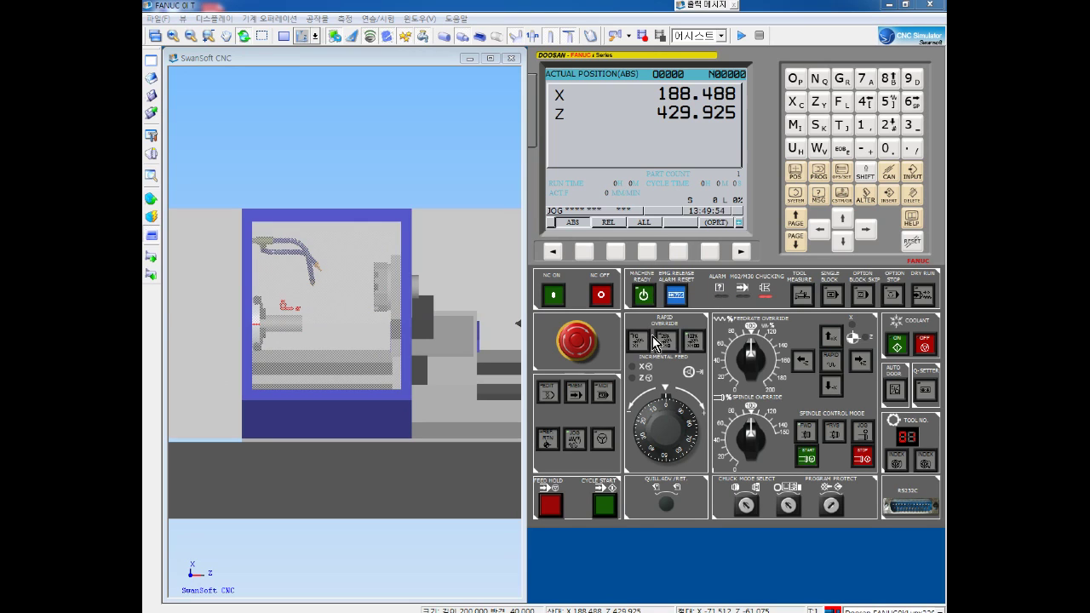
{"action": "left_click", "coordinate": [547, 440]}
{"action": "left_click", "coordinate": [826, 339]}
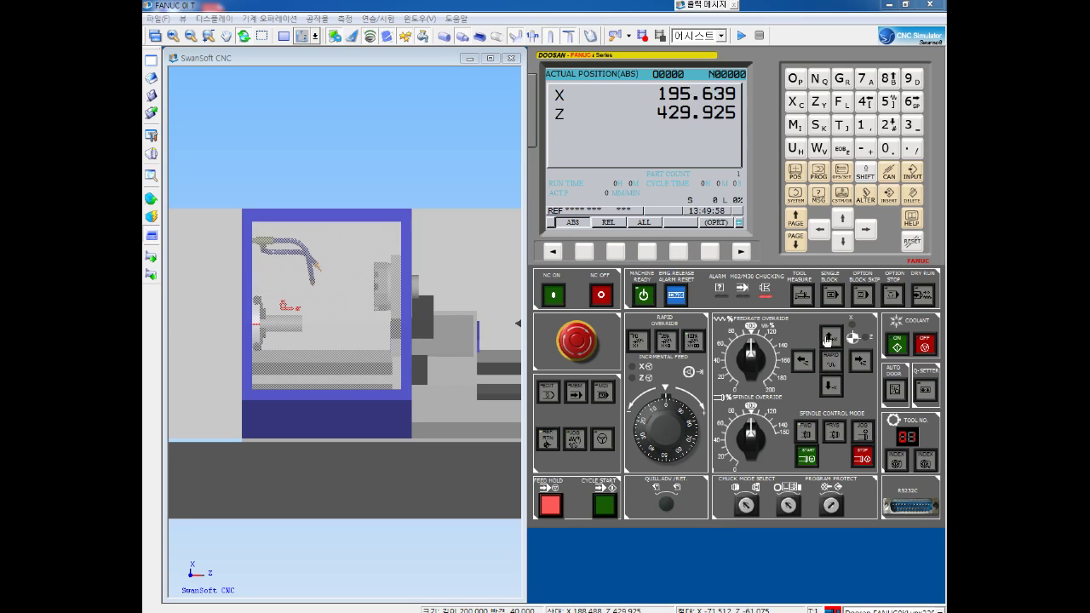
{"action": "left_click", "coordinate": [860, 364]}
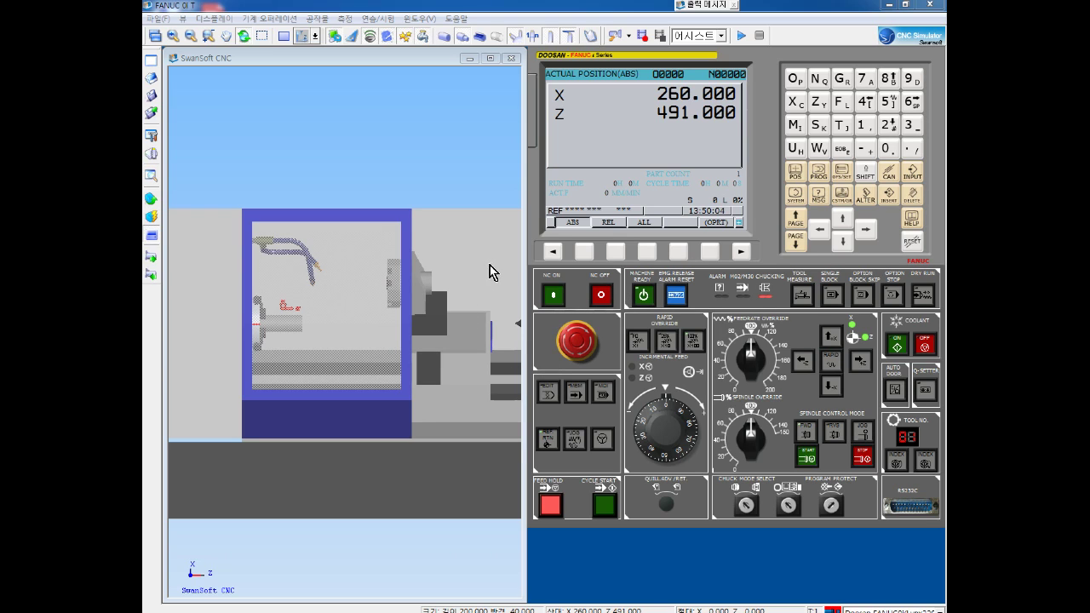
Switch to a 2D view of the chuck and workpiece and reframe it around the chuck.
{"action": "left_click", "coordinate": [285, 40]}
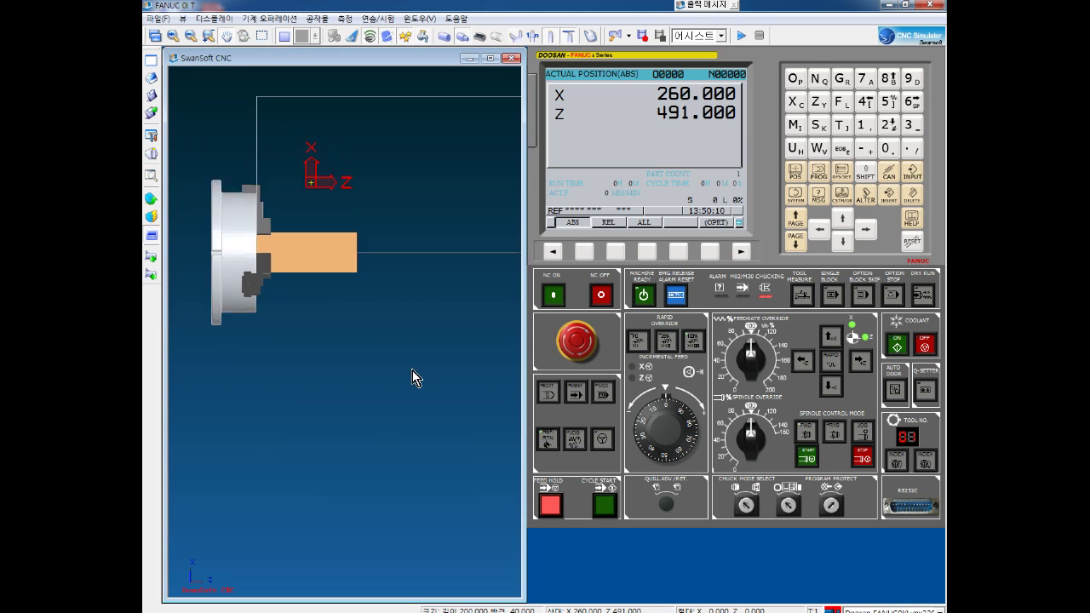
{"action": "scroll", "coordinate": [358, 377], "scroll_direction": "down", "scroll_amount": 1}
{"action": "scroll", "coordinate": [321, 372], "scroll_direction": "up", "scroll_amount": 4}
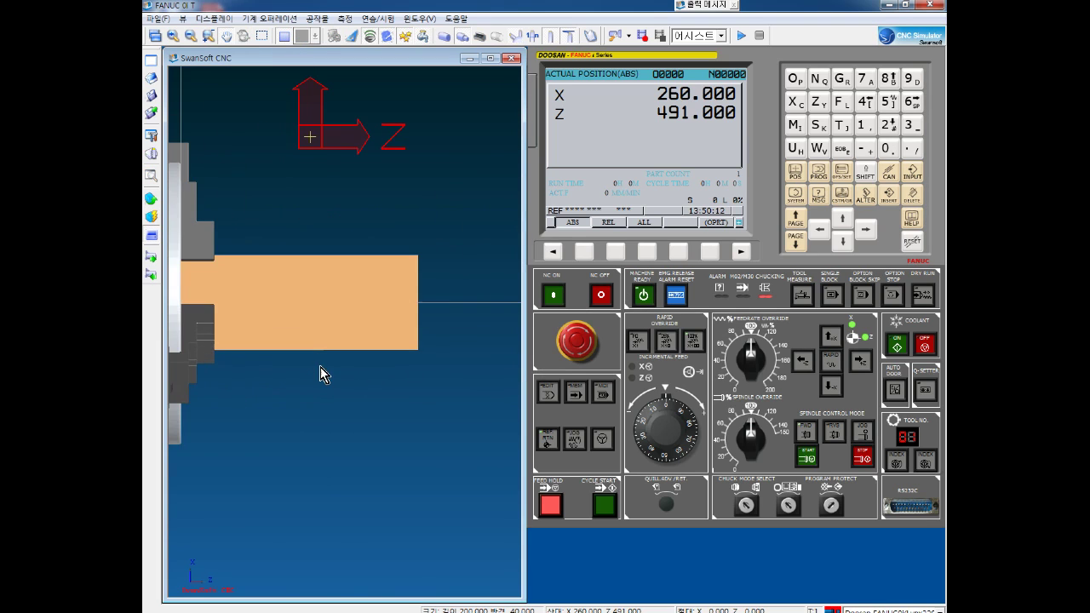
{"action": "scroll", "coordinate": [331, 361], "scroll_direction": "down", "scroll_amount": 2}
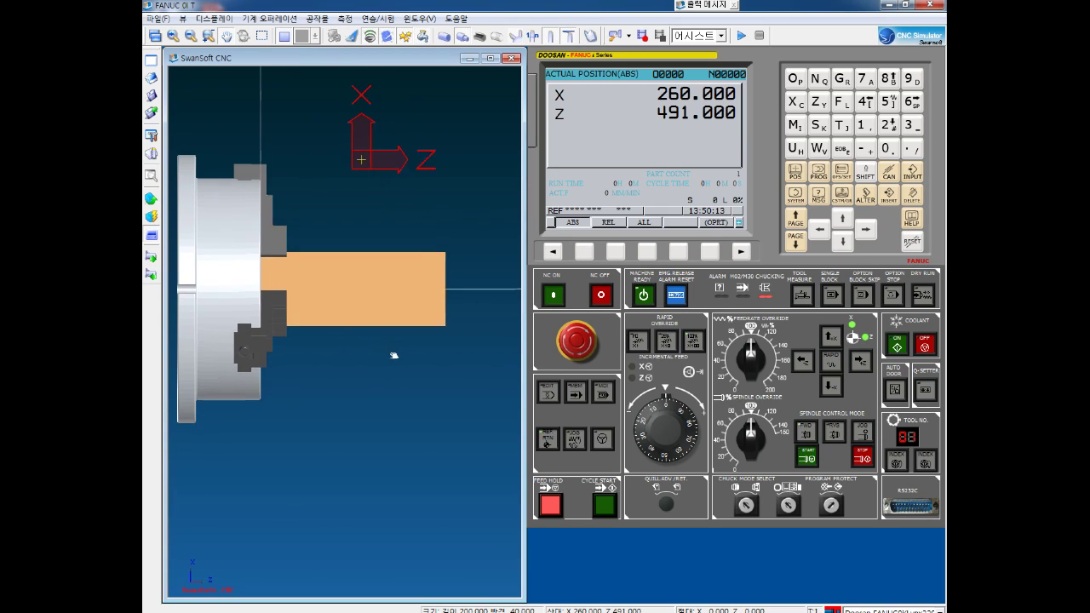
{"action": "scroll", "coordinate": [357, 334], "scroll_direction": "up", "scroll_amount": 1}
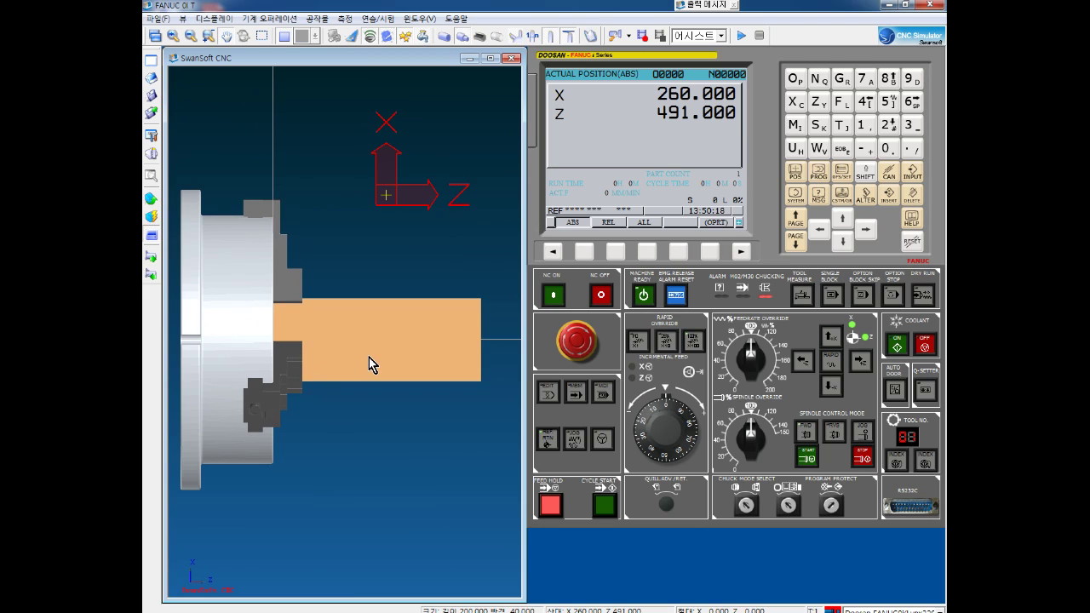
{"action": "mouse_move", "coordinate": [321, 317]}
{"action": "middle_mouse_down"}
{"action": "mouse_move", "coordinate": [353, 306]}
{"action": "mouse_move", "coordinate": [308, 281]}
{"action": "middle_mouse_up"}
Set the workpiece size to diameter 50 and length 100, confirm, and zoom in.
{"action": "left_click", "coordinate": [155, 201]}
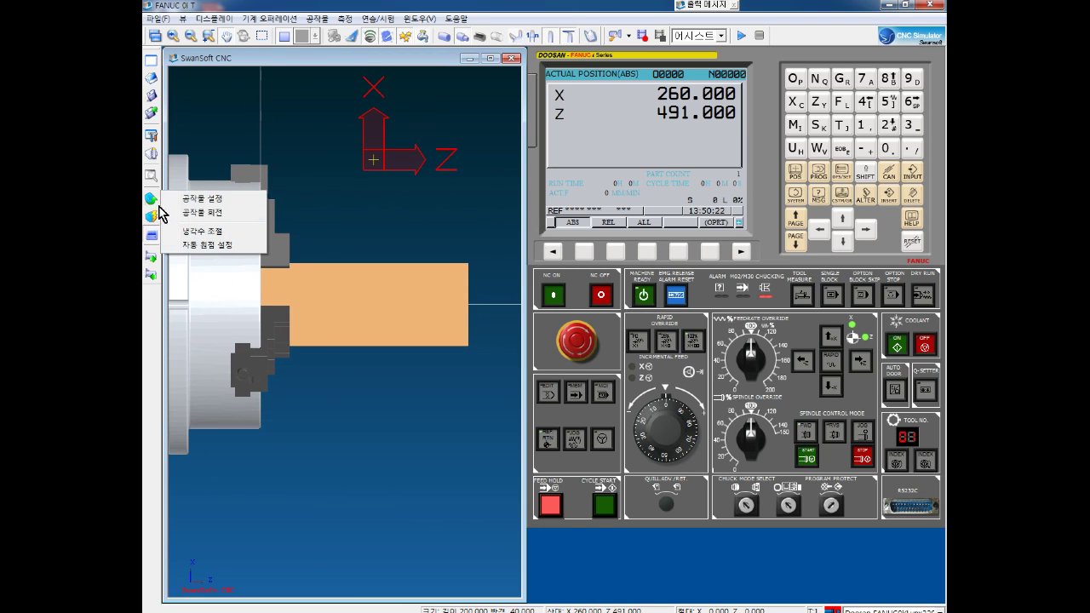
{"action": "left_click", "coordinate": [200, 198]}
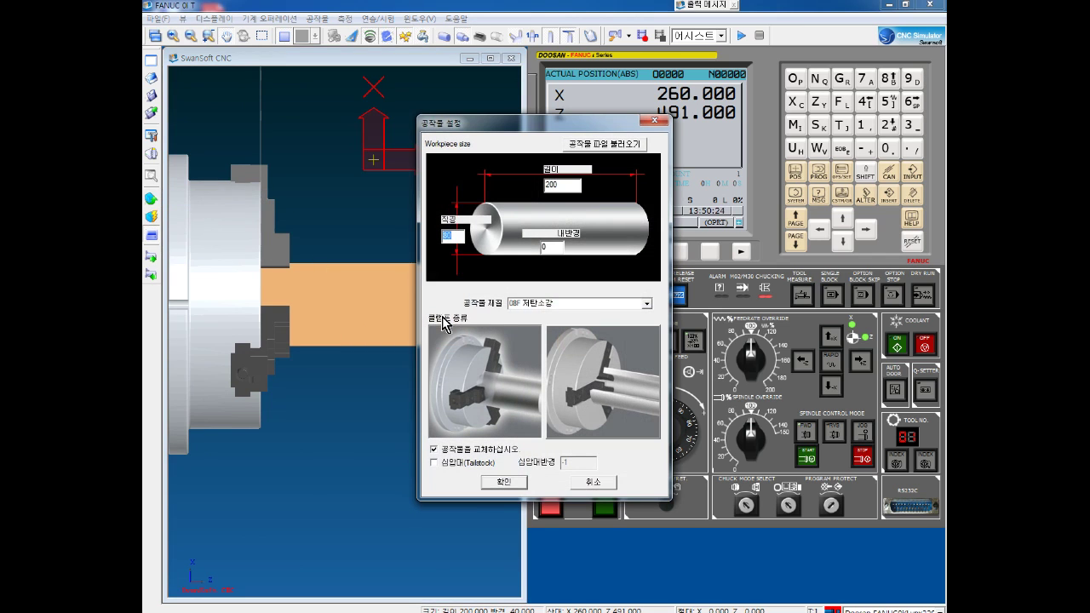
{"action": "type", "text": "5"}
{"action": "double_click", "coordinate": [566, 185]}
{"action": "type", "text": "1"}
{"action": "left_click", "coordinate": [511, 483]}
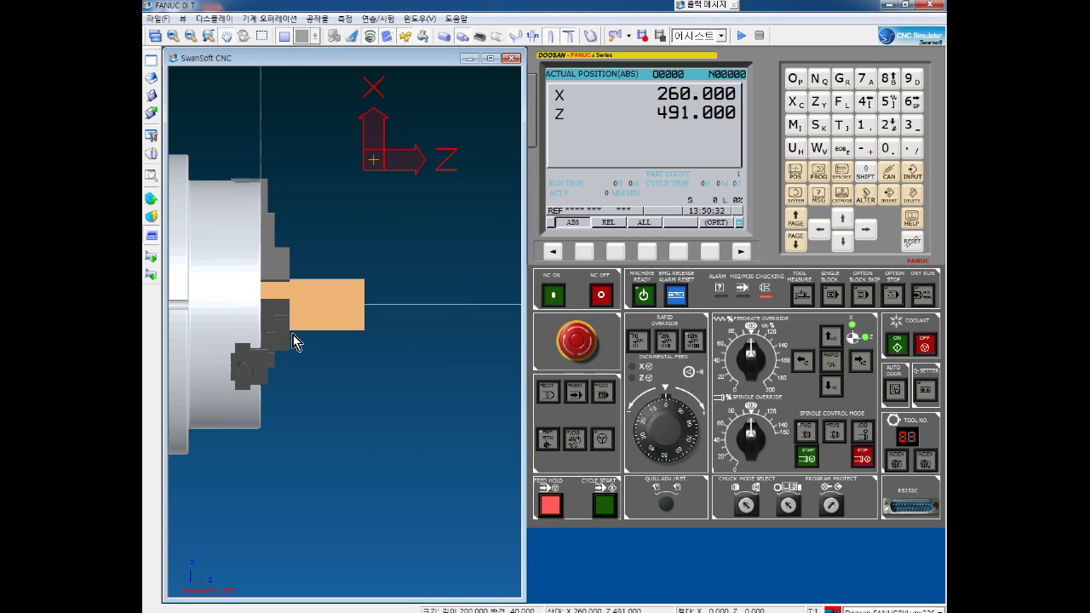
{"action": "scroll", "coordinate": [293, 315], "scroll_direction": "up", "scroll_amount": 3}
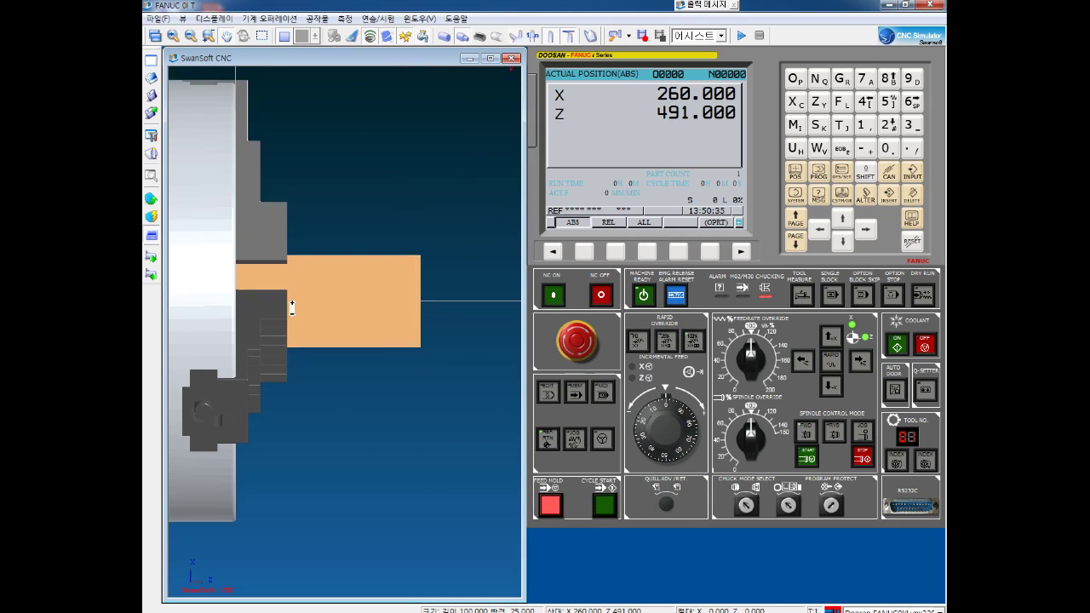
Extend the stock further from the chuck, pan the view, and open the tool magazine manager.
{"action": "left_click", "coordinate": [151, 260]}
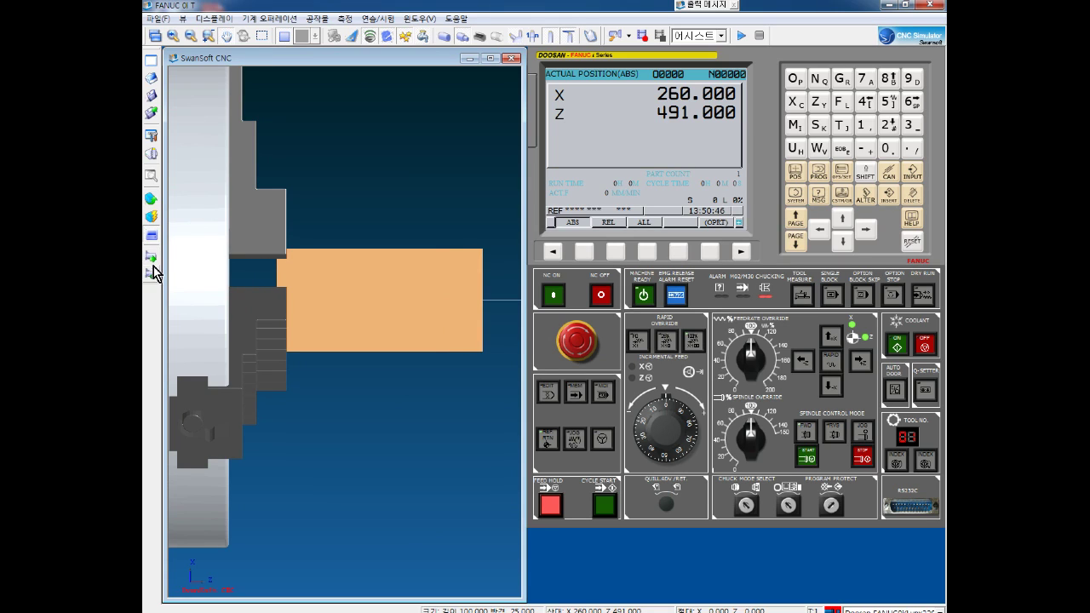
{"action": "left_click", "coordinate": [151, 272]}
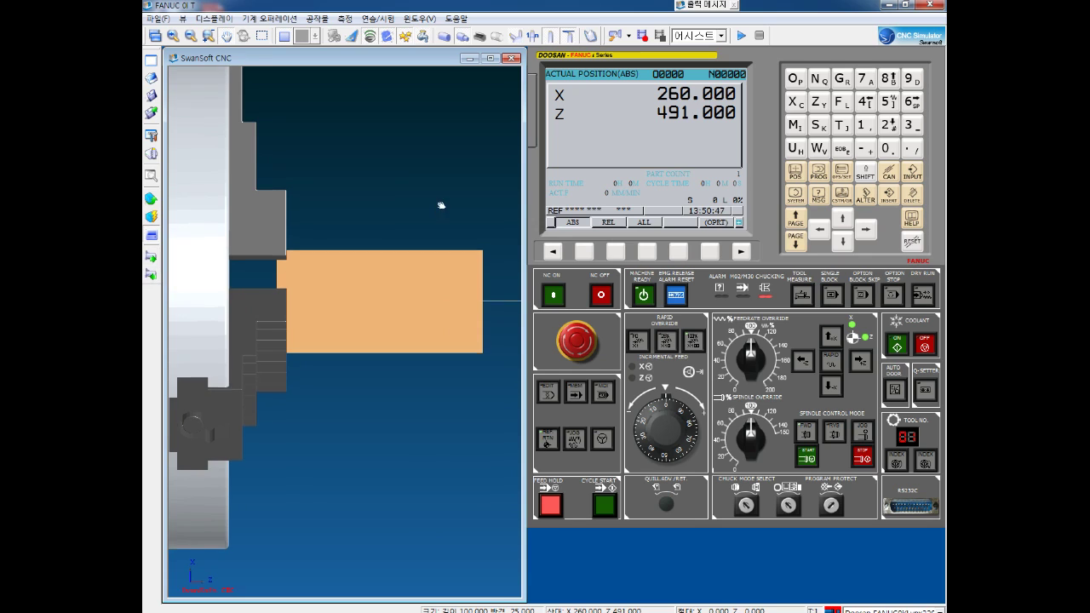
{"action": "mouse_move", "coordinate": [441, 205]}
{"action": "left_mouse_down"}
{"action": "mouse_move", "coordinate": [397, 275]}
{"action": "mouse_move", "coordinate": [404, 250]}
{"action": "left_mouse_up"}
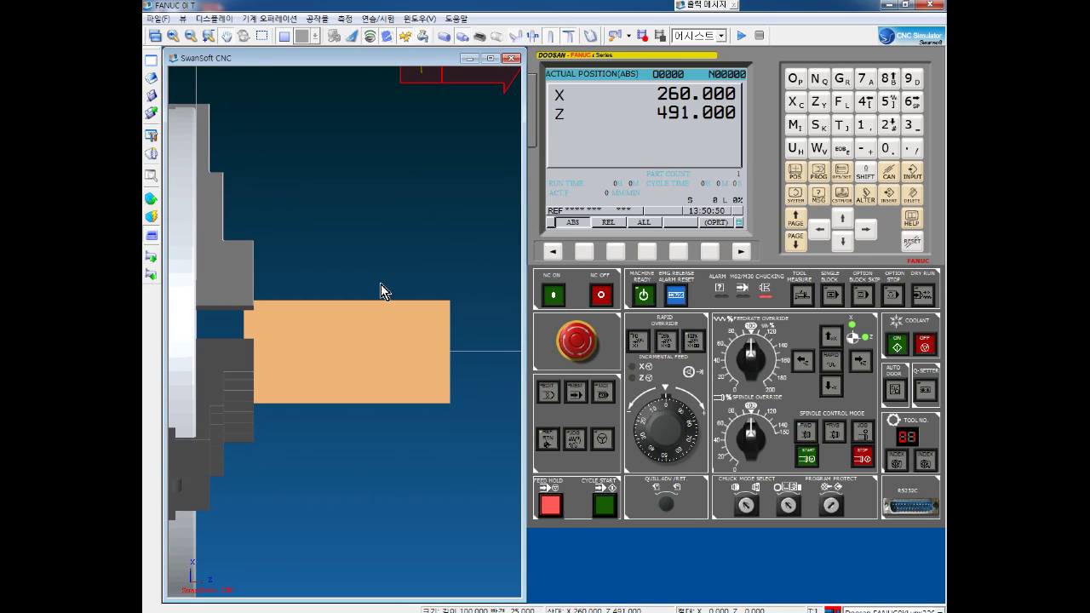
{"action": "left_click_drag", "start_coordinate": [381, 290], "coordinate": [378, 257]}
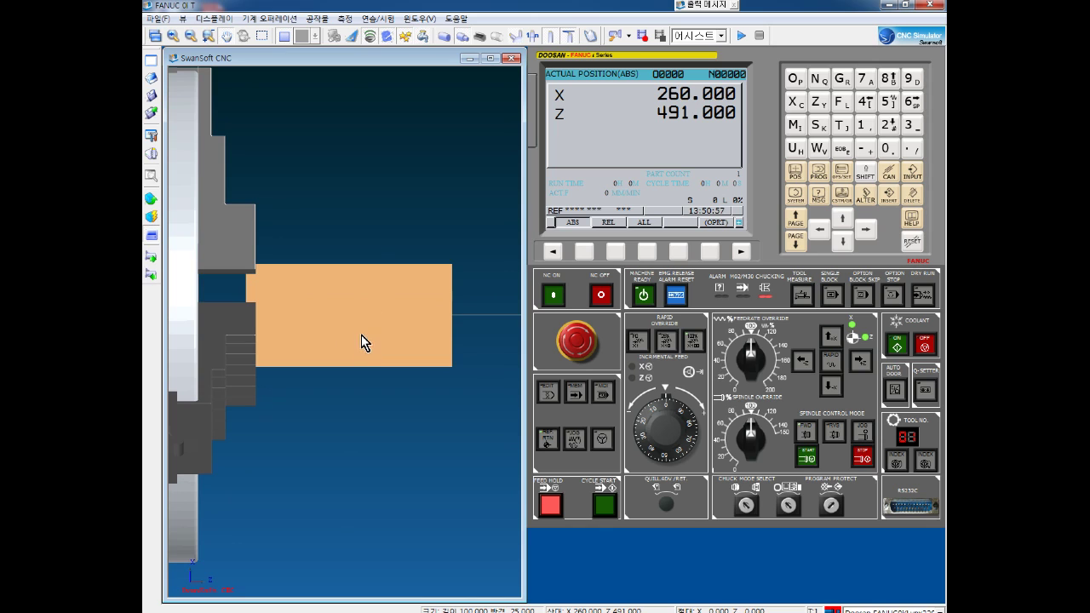
{"action": "left_click", "coordinate": [155, 161]}
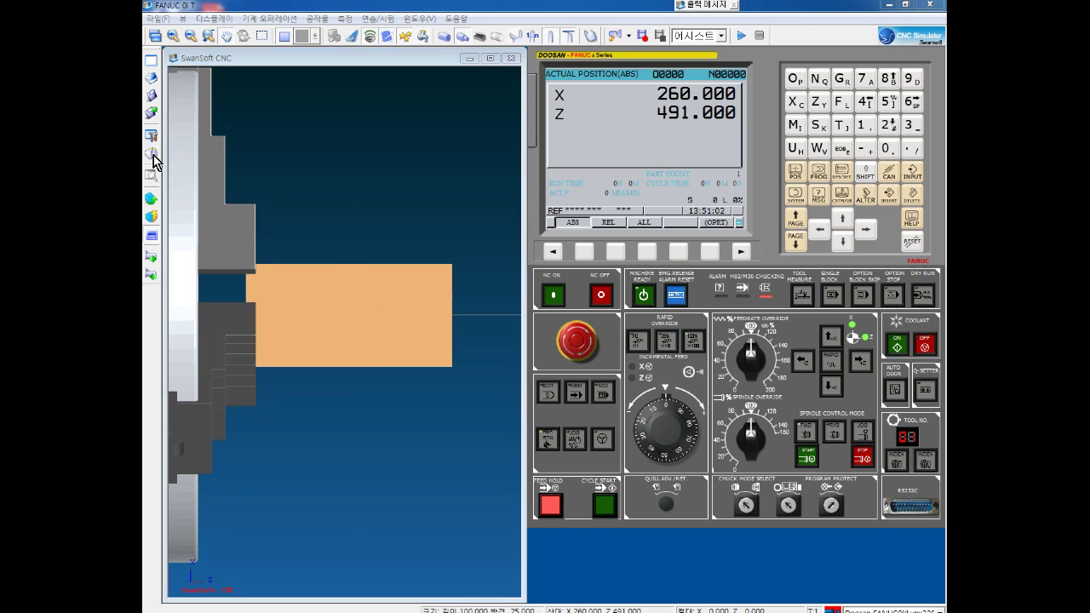
{"action": "mouse_move", "coordinate": [469, 185]}
{"action": "left_mouse_down"}
{"action": "mouse_move", "coordinate": [491, 103]}
{"action": "mouse_move", "coordinate": [478, 97]}
{"action": "left_mouse_up"}
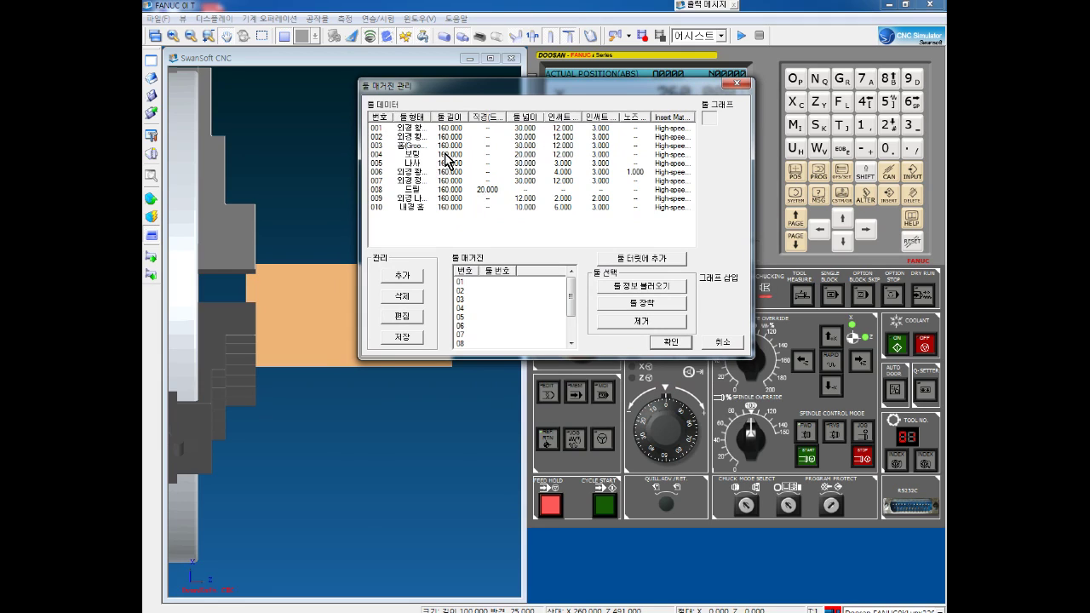
Preview tools 001–003 in the magazine list, then open tool 001 for editing.
{"action": "left_click", "coordinate": [387, 129]}
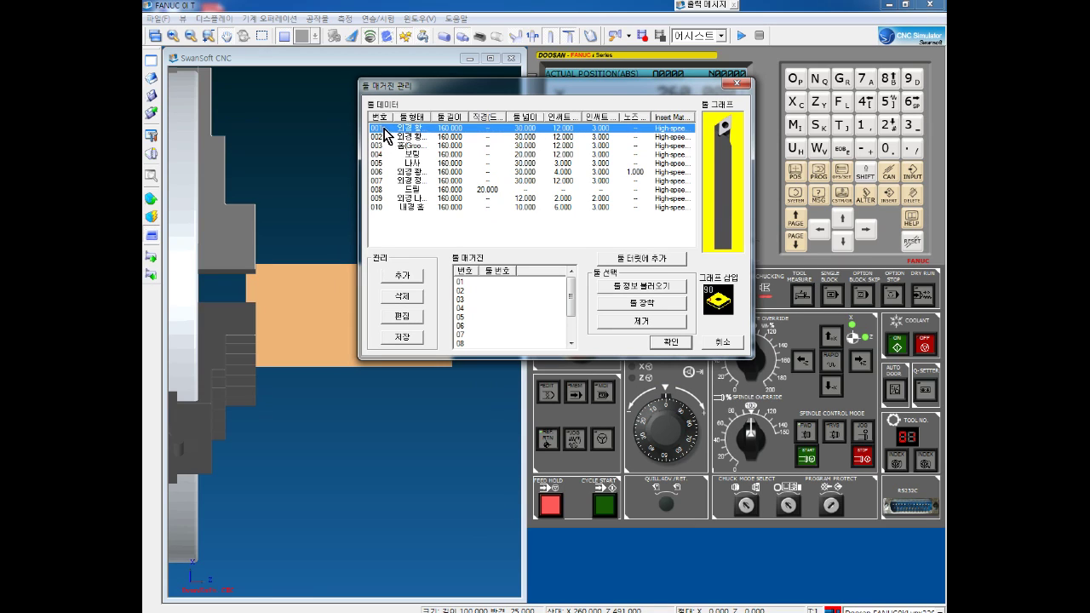
{"action": "left_click", "coordinate": [387, 136]}
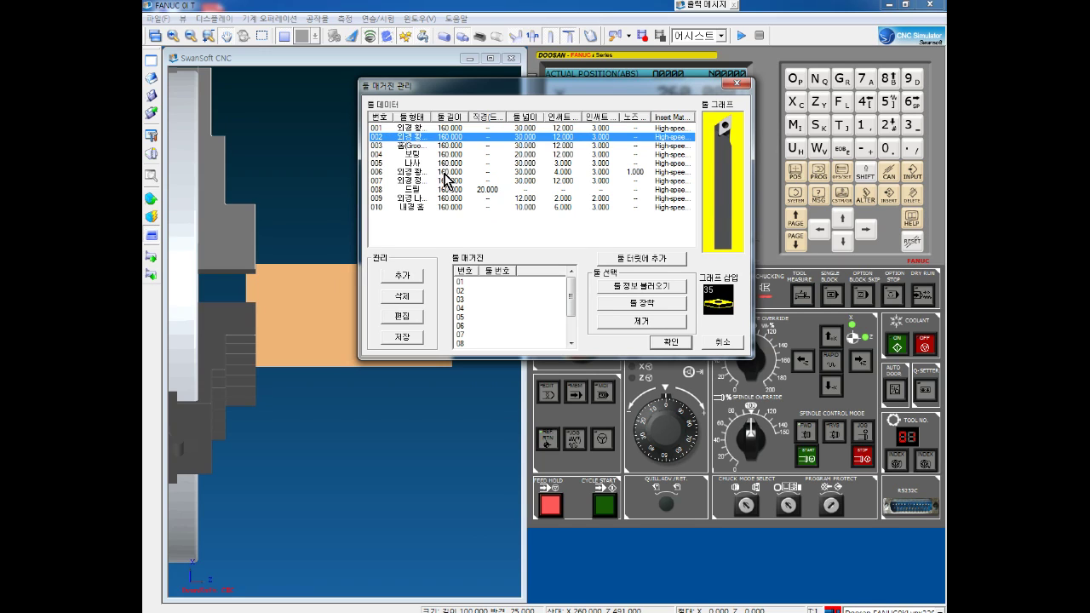
{"action": "left_click", "coordinate": [399, 148]}
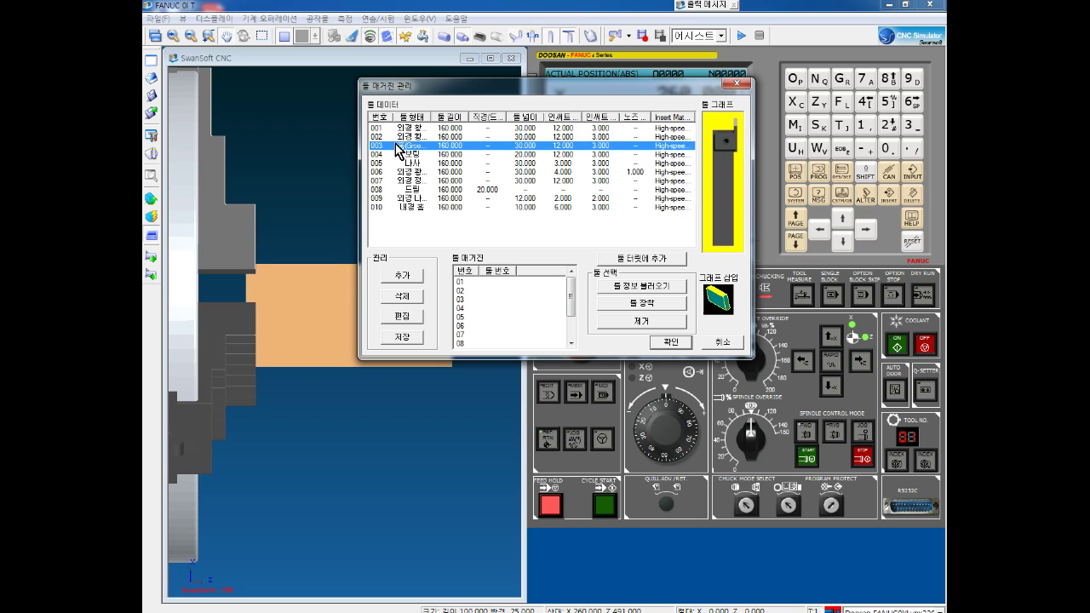
{"action": "left_click", "coordinate": [406, 128]}
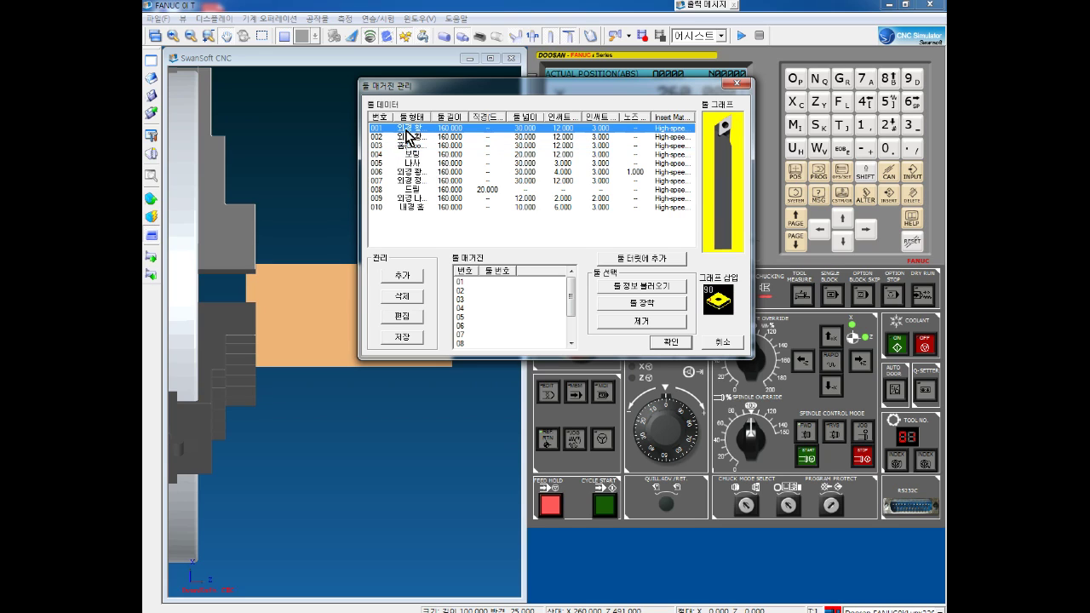
{"action": "double_click", "coordinate": [412, 132]}
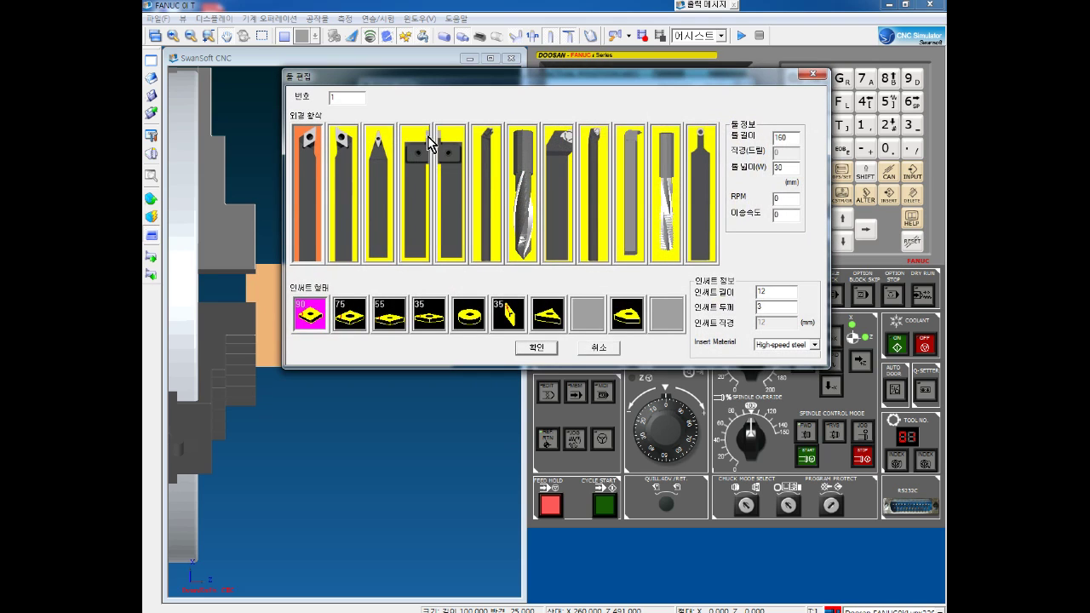
Give tool 001 a 35° insert, insert length 30 and tool length 155, and confirm.
{"action": "left_click", "coordinate": [434, 312]}
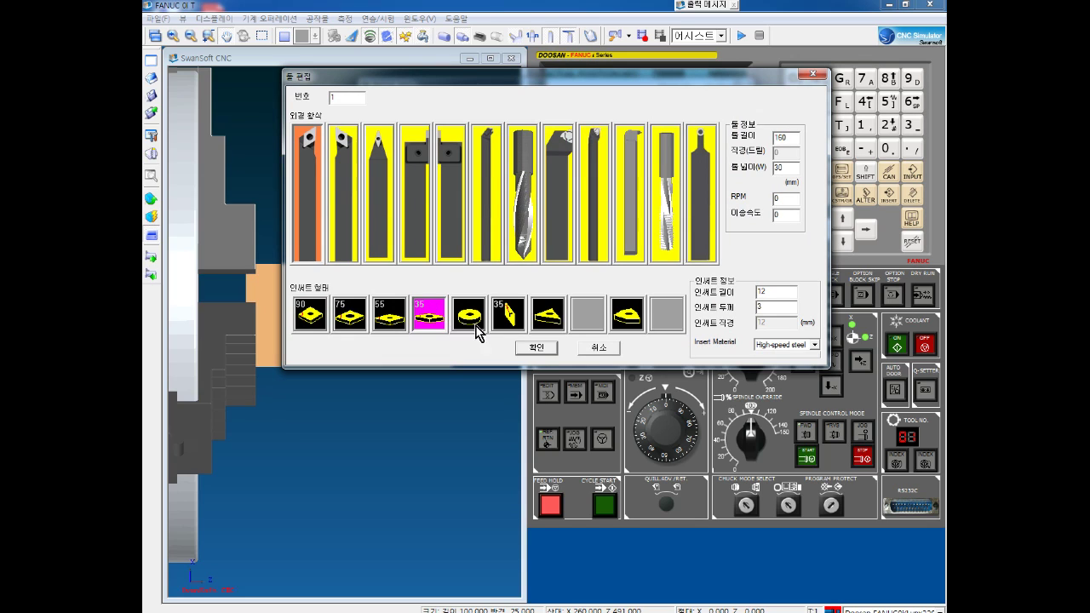
{"action": "double_click", "coordinate": [777, 293]}
{"action": "type", "text": "30"}
{"action": "double_click", "coordinate": [779, 137]}
{"action": "left_click_drag", "start_coordinate": [775, 290], "coordinate": [754, 291]}
{"action": "left_click_drag", "start_coordinate": [799, 136], "coordinate": [766, 139]}
{"action": "left_click", "coordinate": [542, 348]}
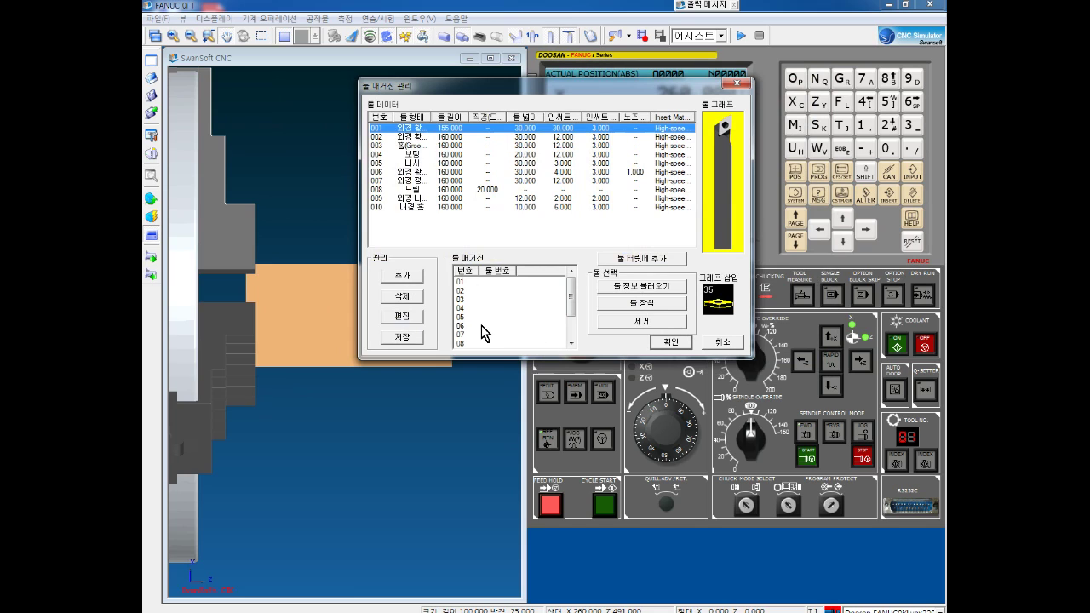
Load tool 001 from magazine slot 01 into turret station 1.
{"action": "left_click", "coordinate": [463, 283]}
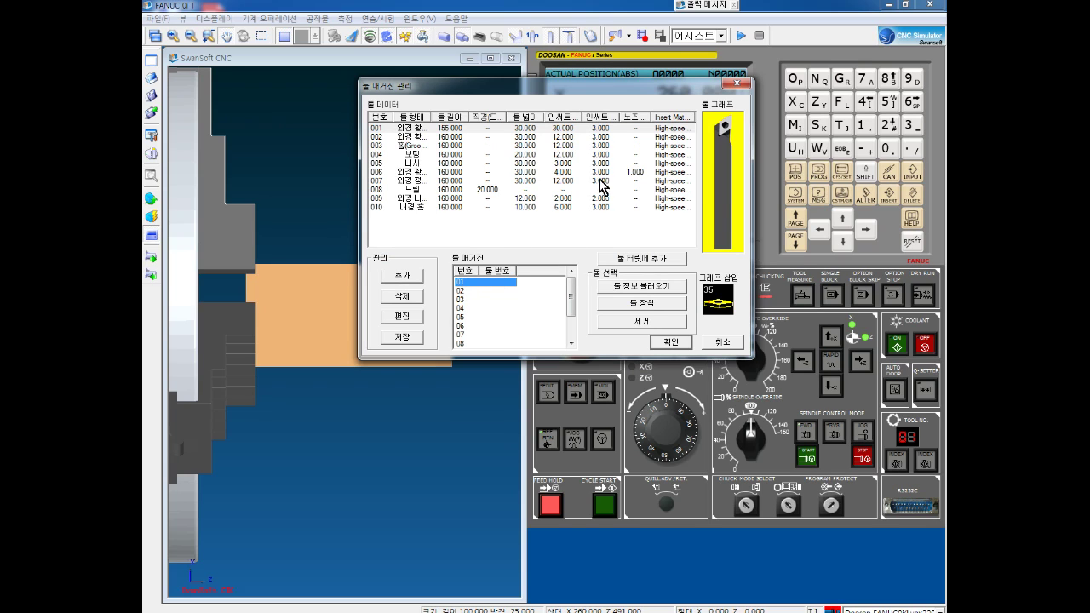
{"action": "left_click", "coordinate": [635, 264]}
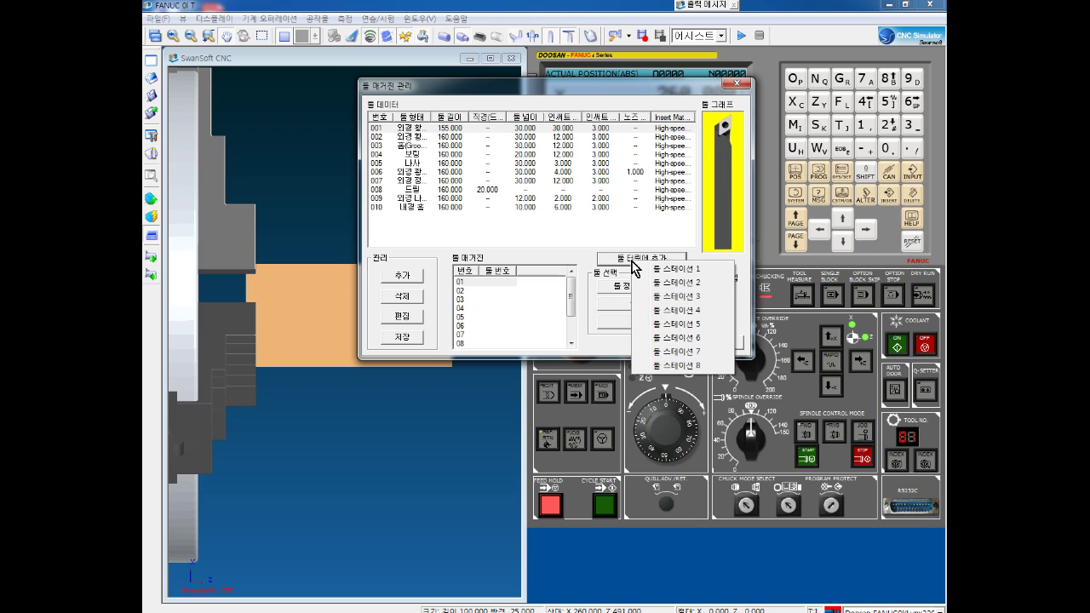
{"action": "left_click", "coordinate": [673, 271]}
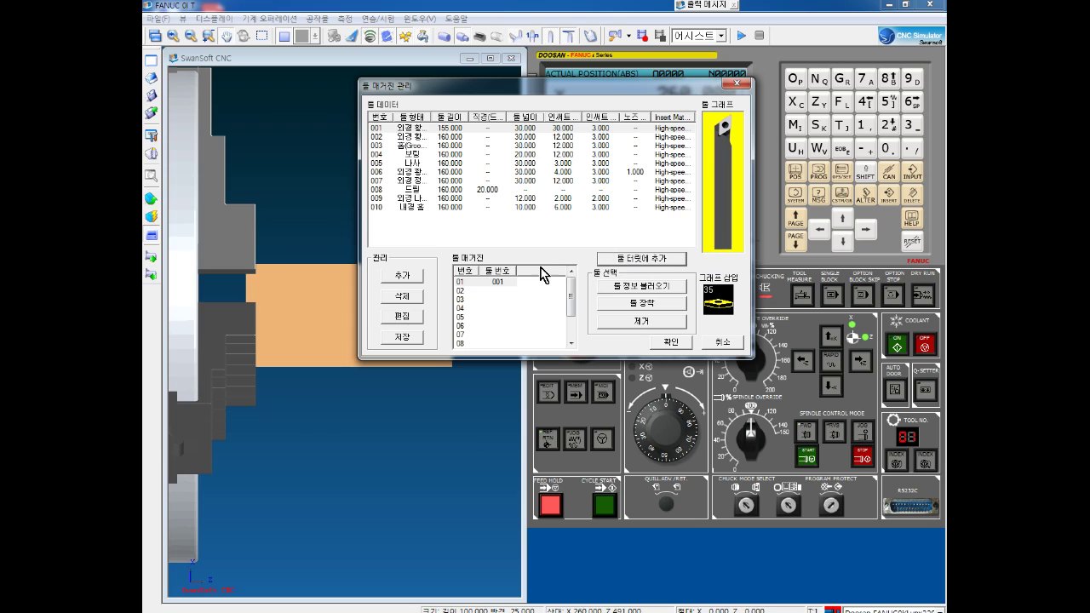
Recheck the turret station list for slot 01, then open tool 002 for editing.
{"action": "left_click", "coordinate": [451, 136]}
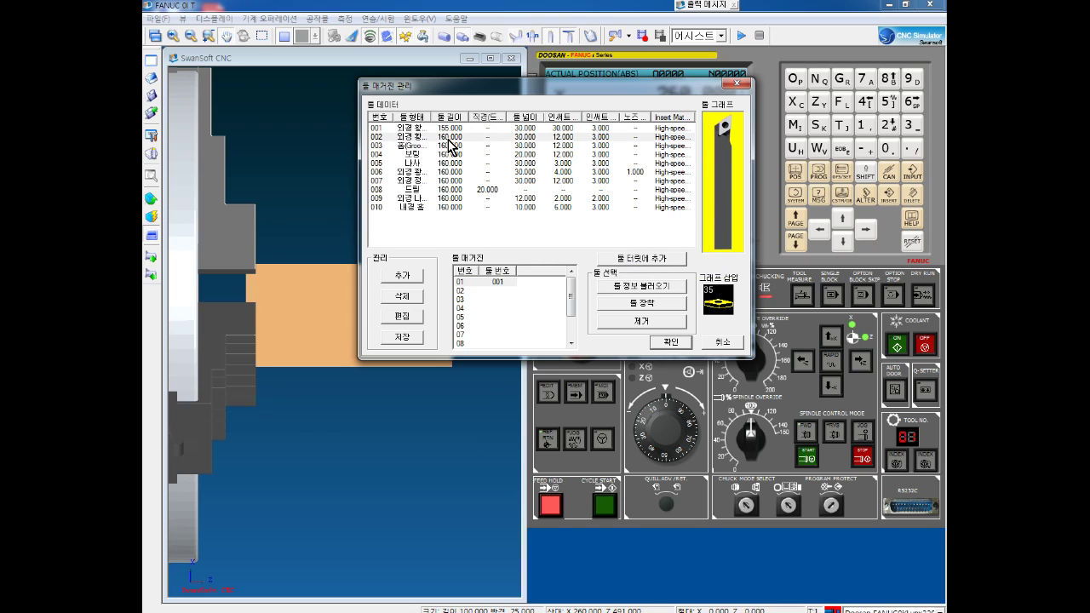
{"action": "mouse_move", "coordinate": [485, 282]}
{"action": "left_mouse_down"}
{"action": "mouse_move", "coordinate": [493, 305]}
{"action": "mouse_move", "coordinate": [487, 290]}
{"action": "left_mouse_up"}
{"action": "left_click", "coordinate": [483, 181]}
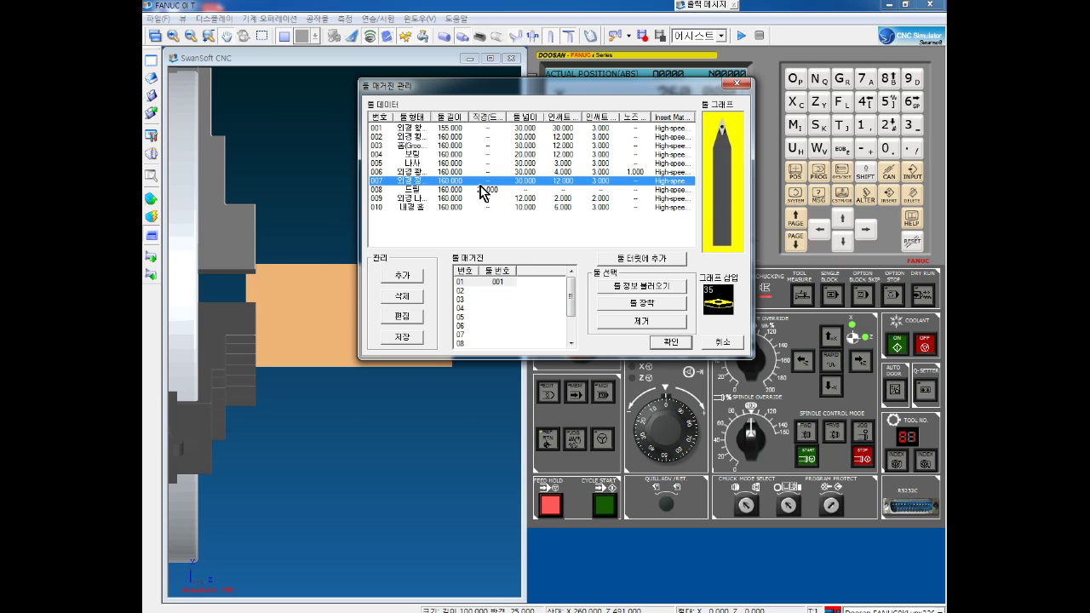
{"action": "left_click", "coordinate": [452, 129]}
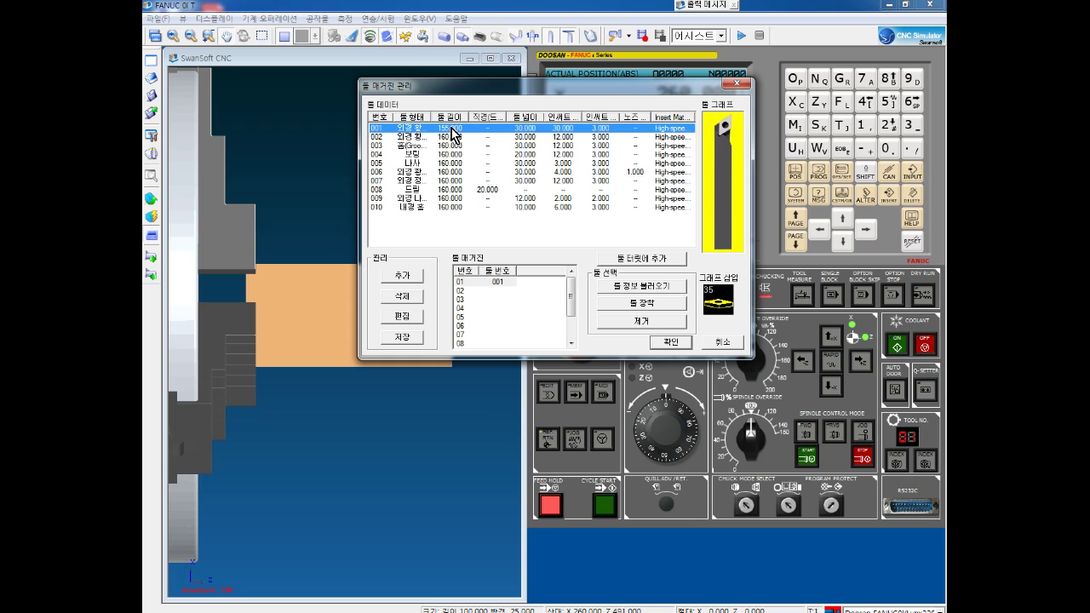
{"action": "left_click", "coordinate": [637, 266]}
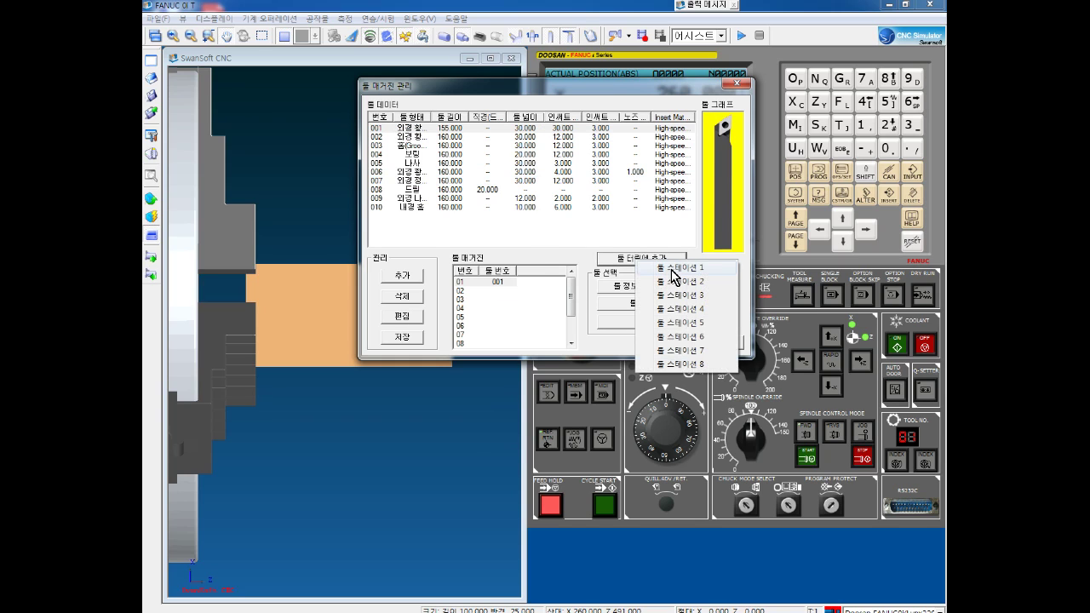
{"action": "left_click", "coordinate": [671, 270]}
{"action": "left_click", "coordinate": [504, 283]}
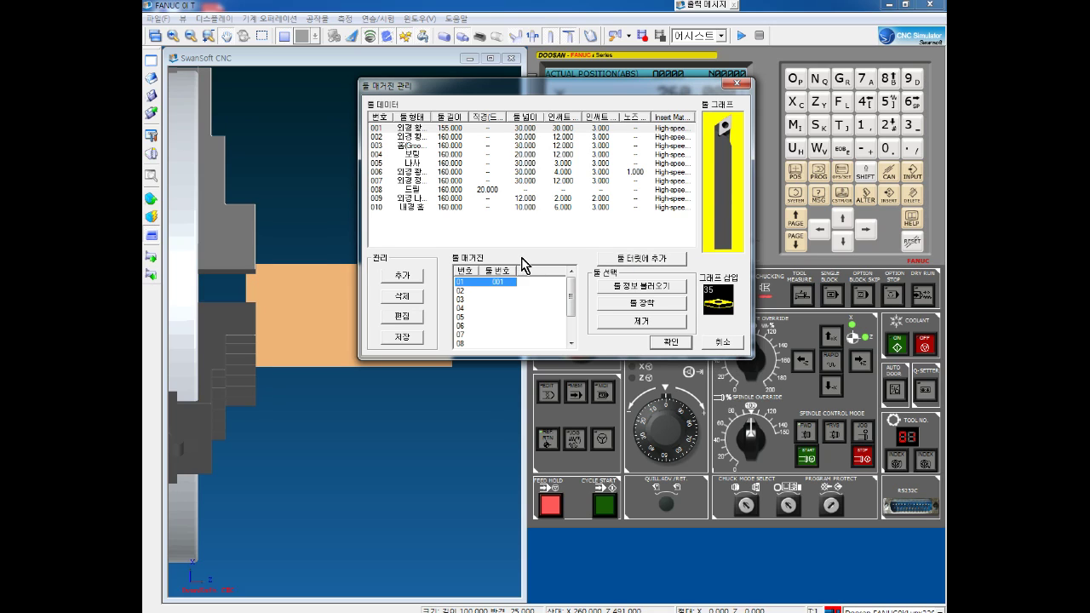
{"action": "left_click", "coordinate": [416, 137]}
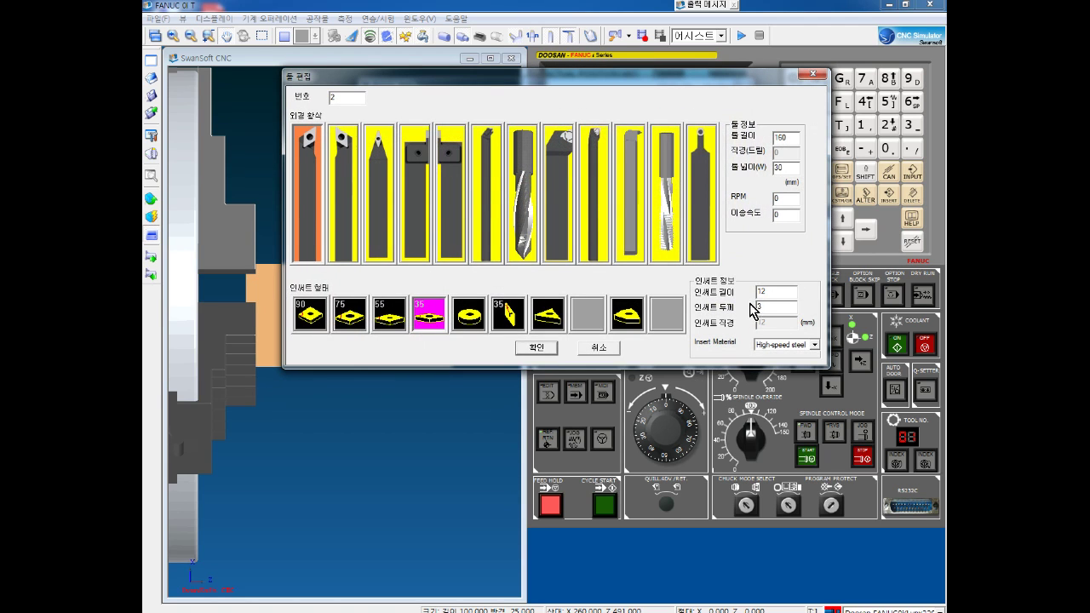
Enter 30 as tool 002's insert length, leaving its 160 tool length selected.
{"action": "double_click", "coordinate": [774, 292]}
{"action": "type", "text": "30"}
{"action": "double_click", "coordinate": [791, 138]}
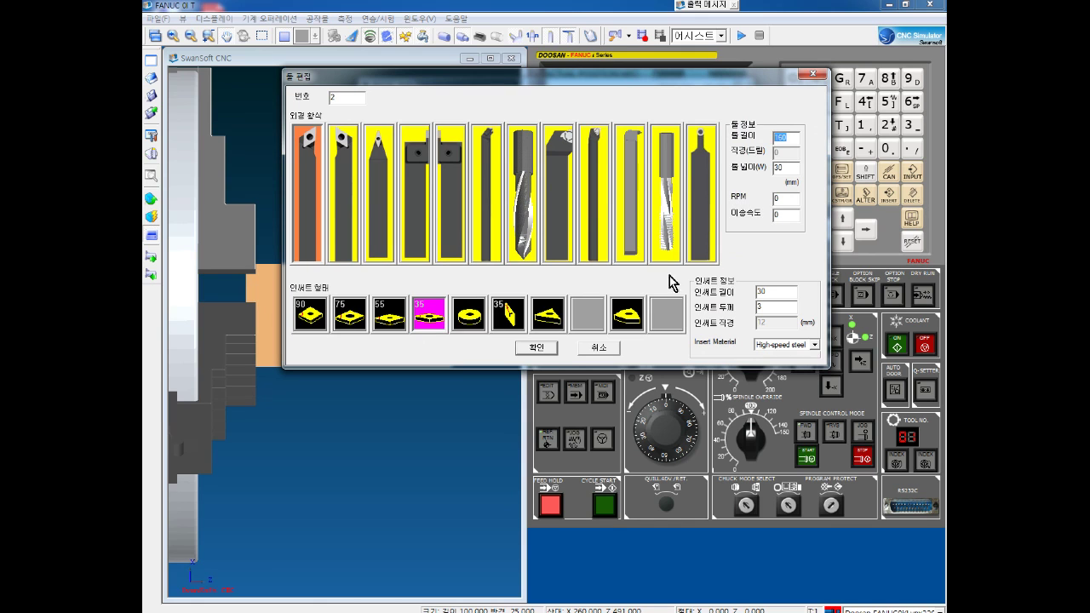